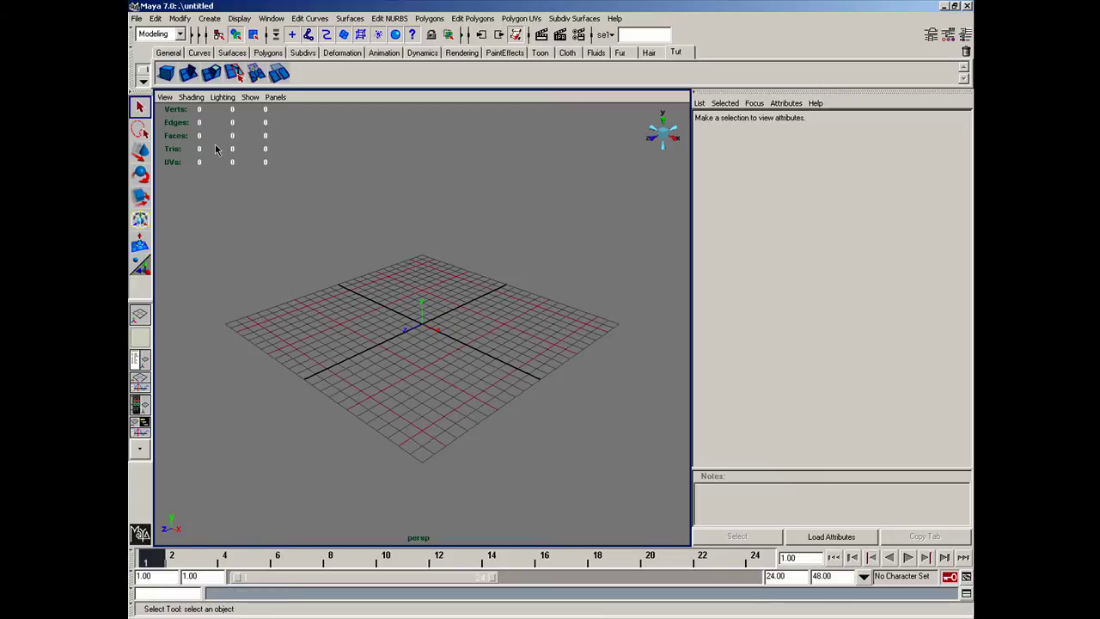
Step: Switch to the top view and import the guitar image from the desktop as an image plane
key("space")
left_click_drag(230, 162, 191, 163)
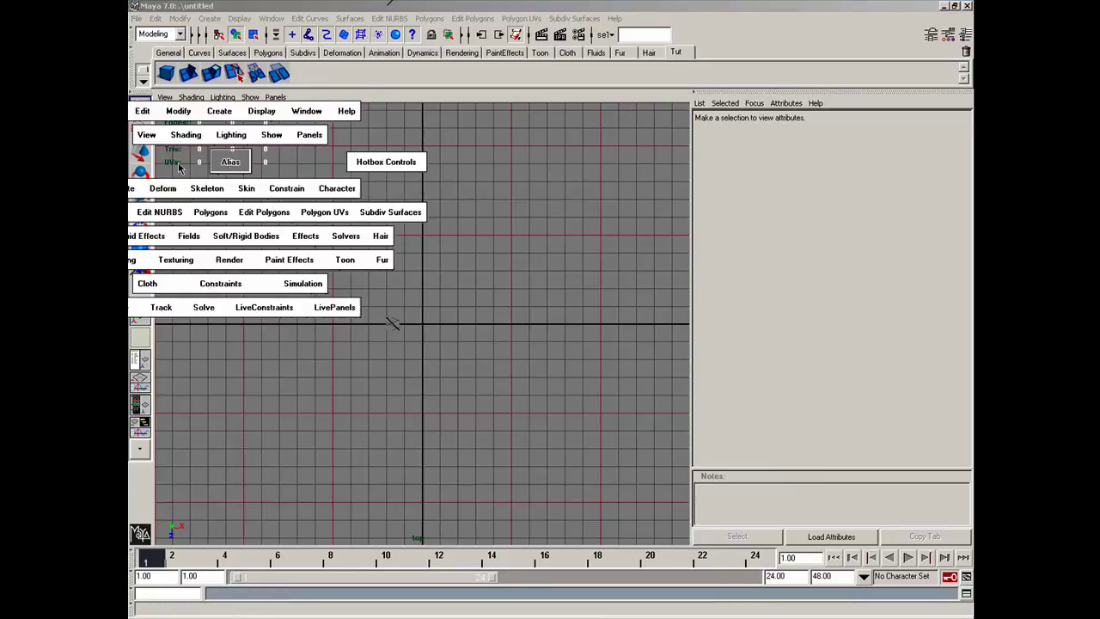
left_click(164, 97)
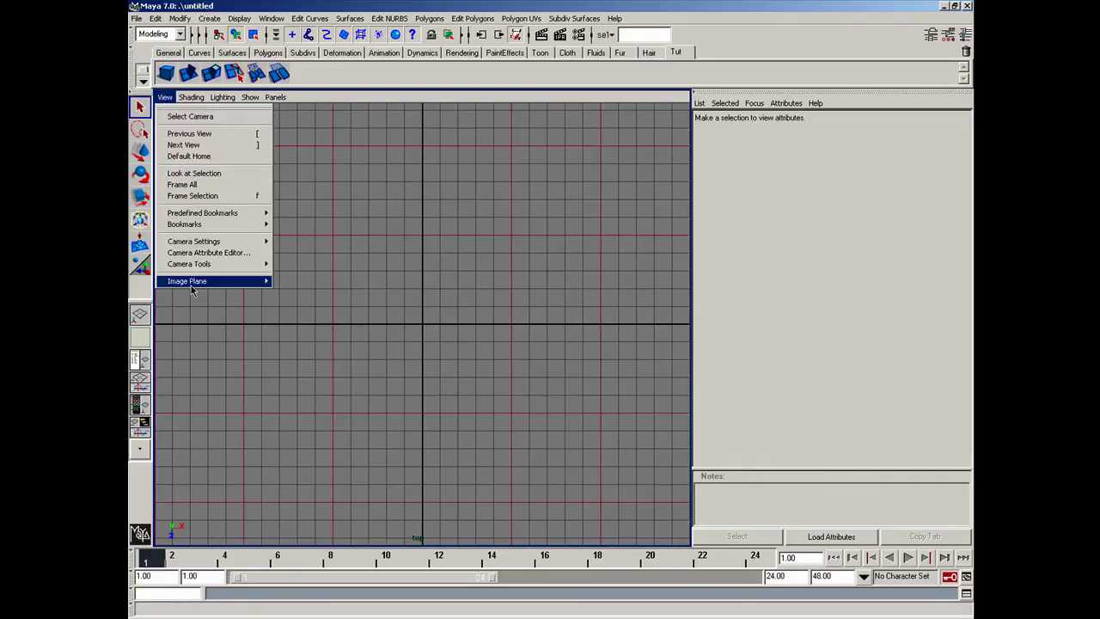
mouse_move(193, 284)
left_click(311, 288)
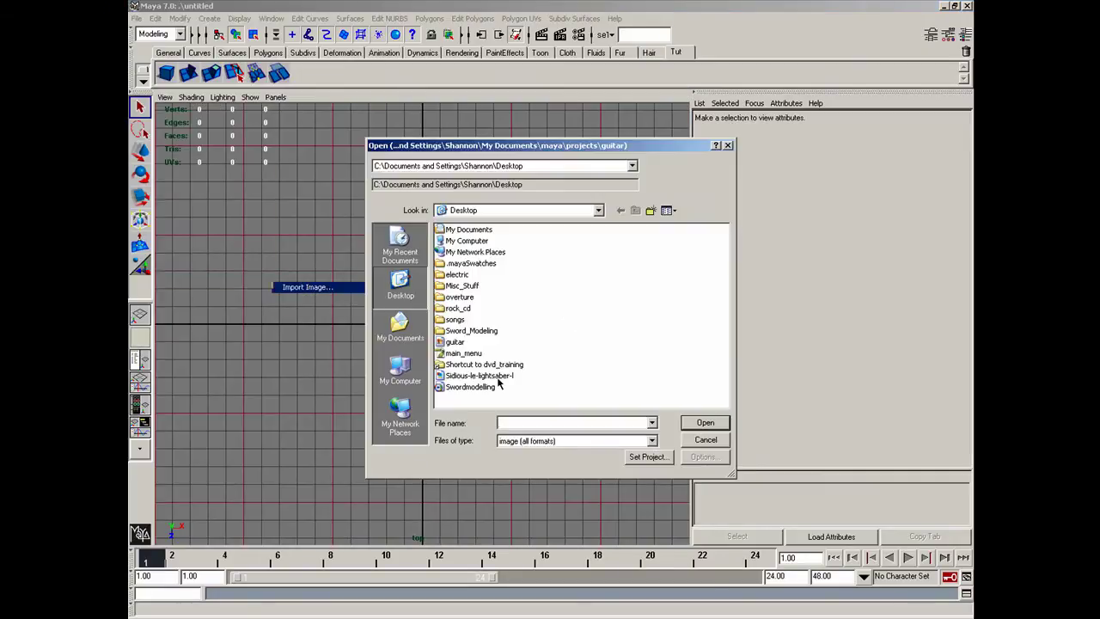
double_click(455, 342)
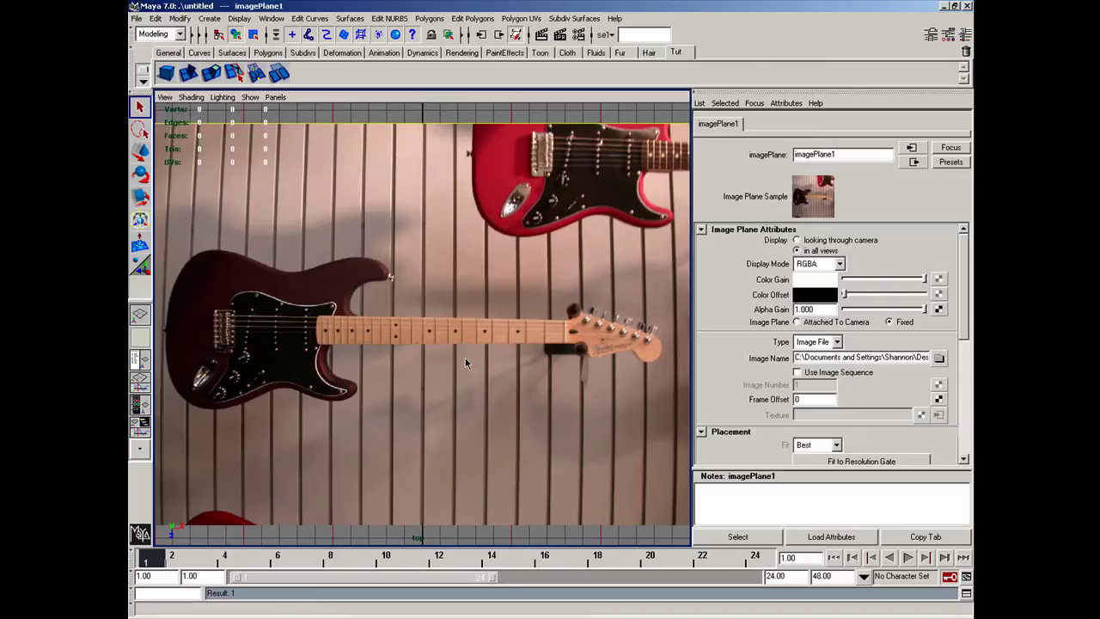
Step: Create a polygon cube and move it along X to about -10.179, over the guitar body
middle_click_drag(381, 336, 535, 346, "alt")
scroll(524, 364, "up", 4)
left_click(210, 18)
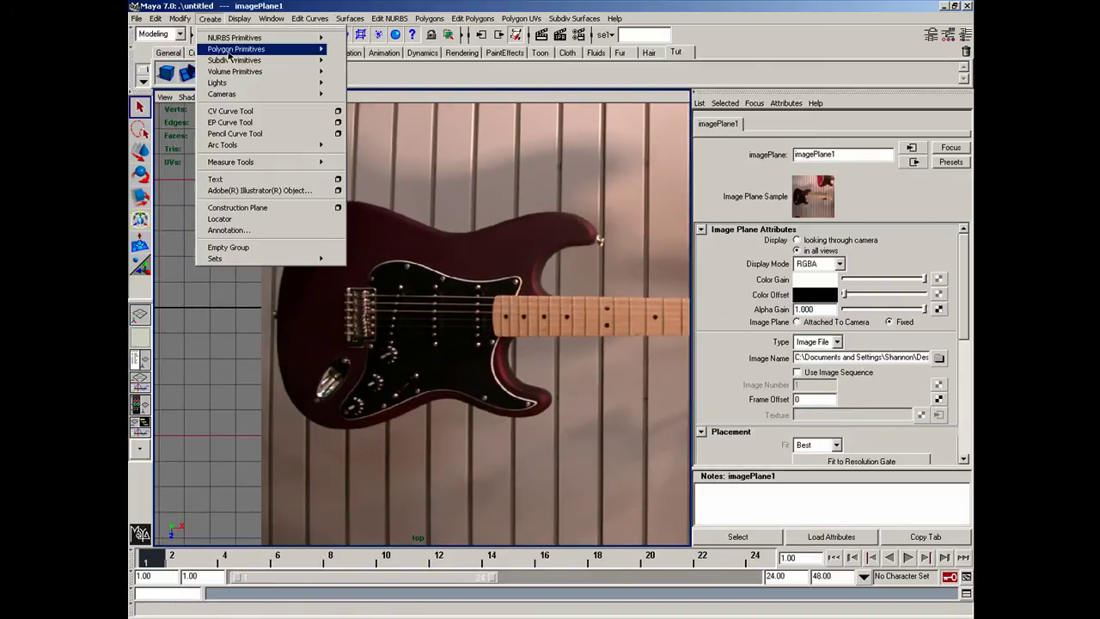
mouse_move(258, 49)
left_click(345, 66)
key("w")
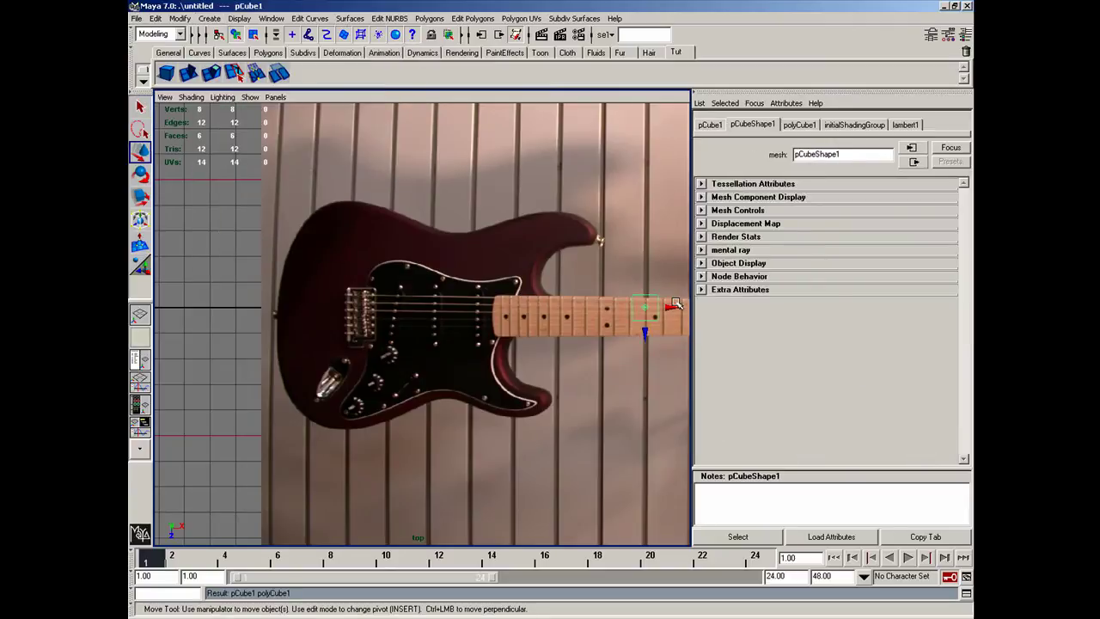
left_click_drag(669, 309, 409, 298)
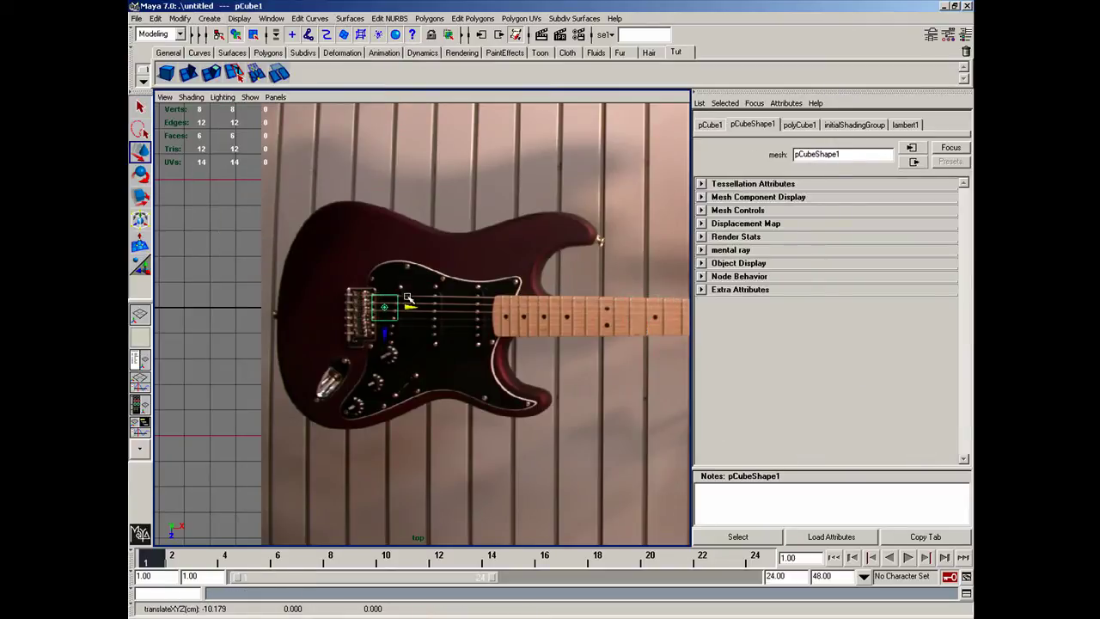
Step: Shade the view and scale the cube to about 4.673 in X, 1.418 in Y and 3.183 in Z
key("5")
key("r")
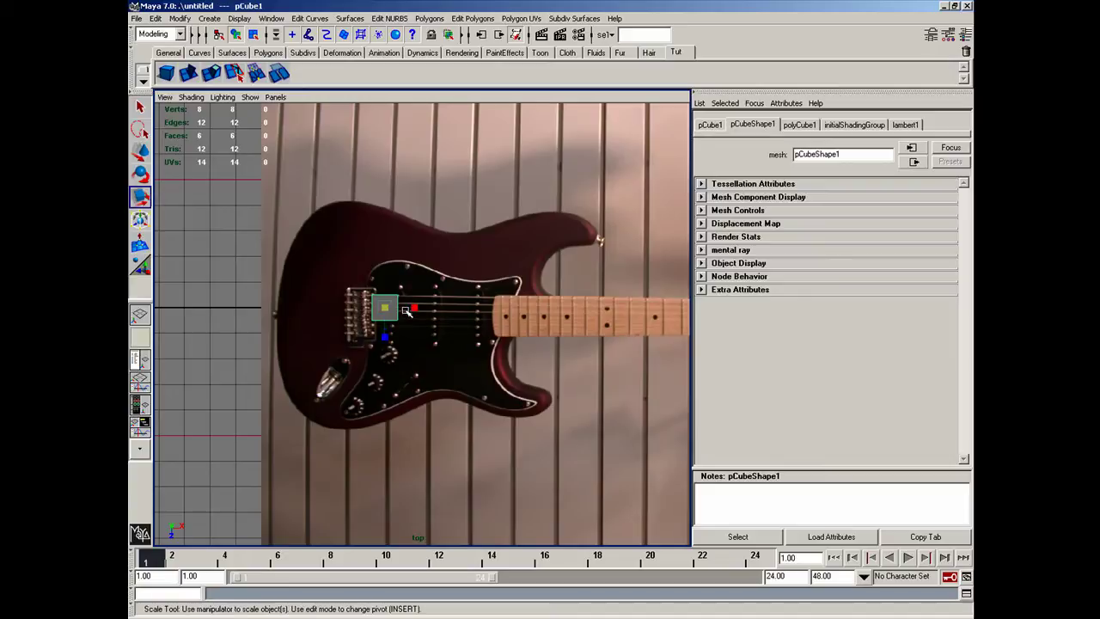
left_click_drag(385, 308, 483, 308)
left_click_drag(386, 337, 385, 375)
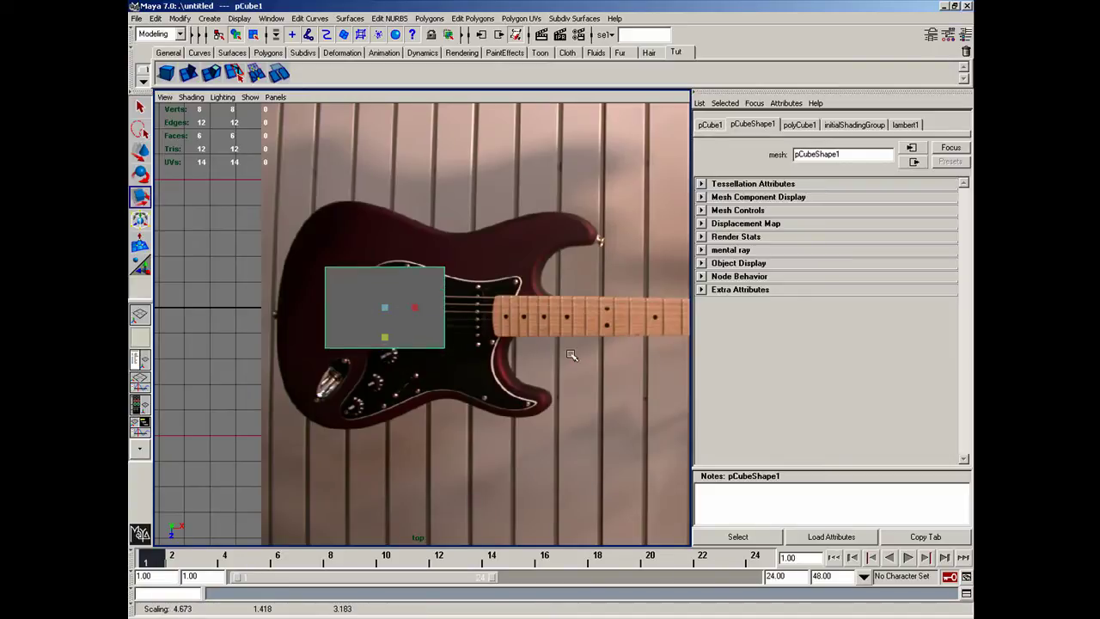
Step: Set the cube's subdivisions to 4 in width, 2 in height and 4 in depth
key("ctrl+a")
left_click(894, 282)
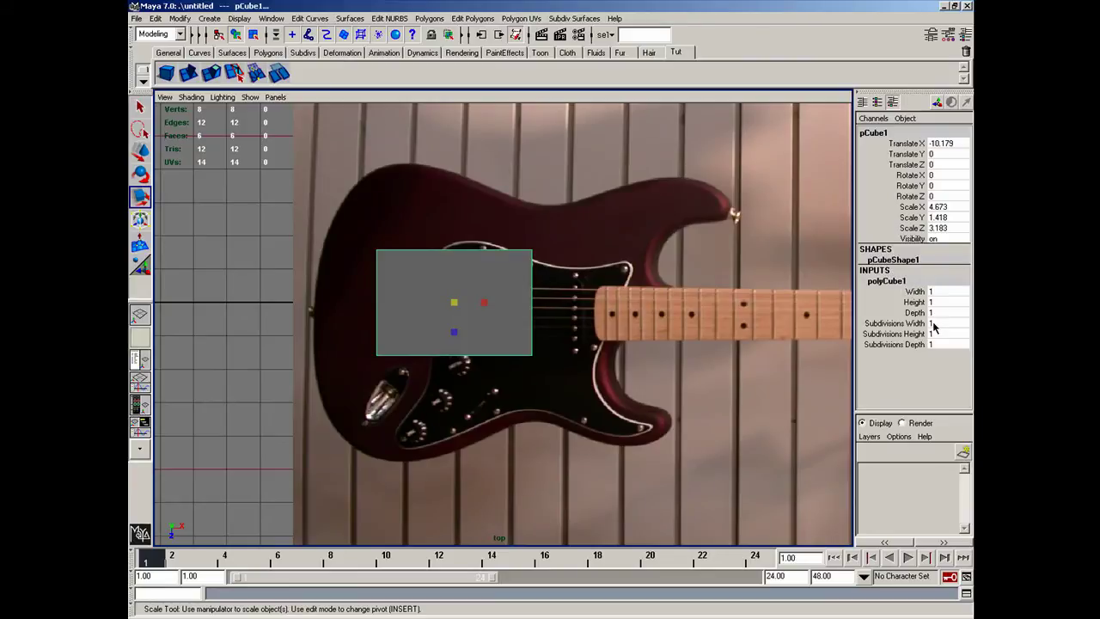
left_click_drag(935, 325, 933, 344)
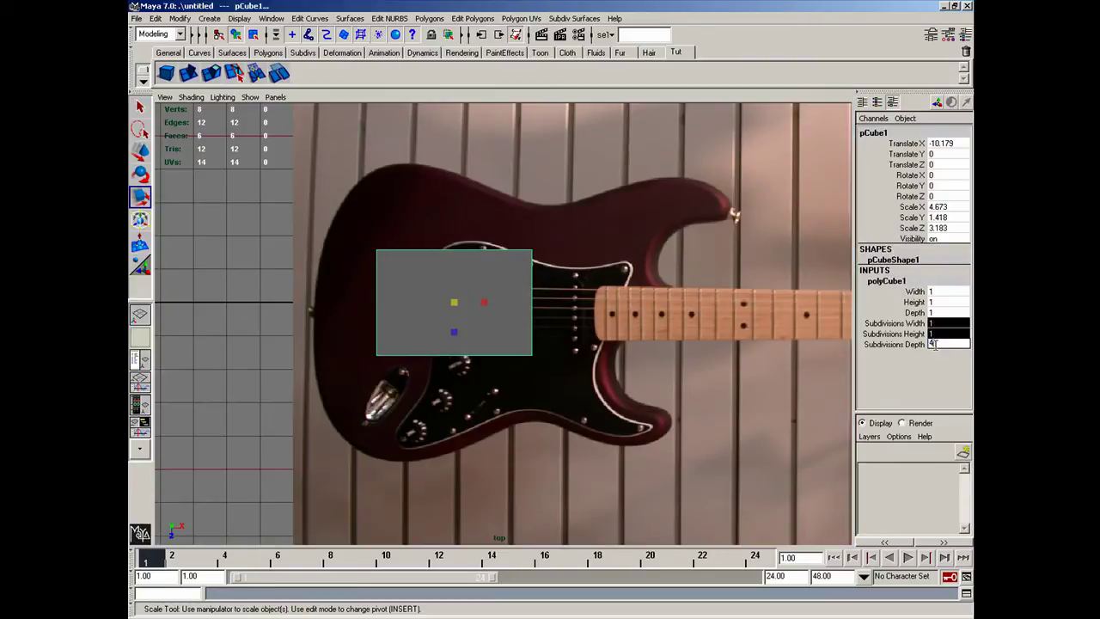
type("4")
key("Return")
key("Tab")
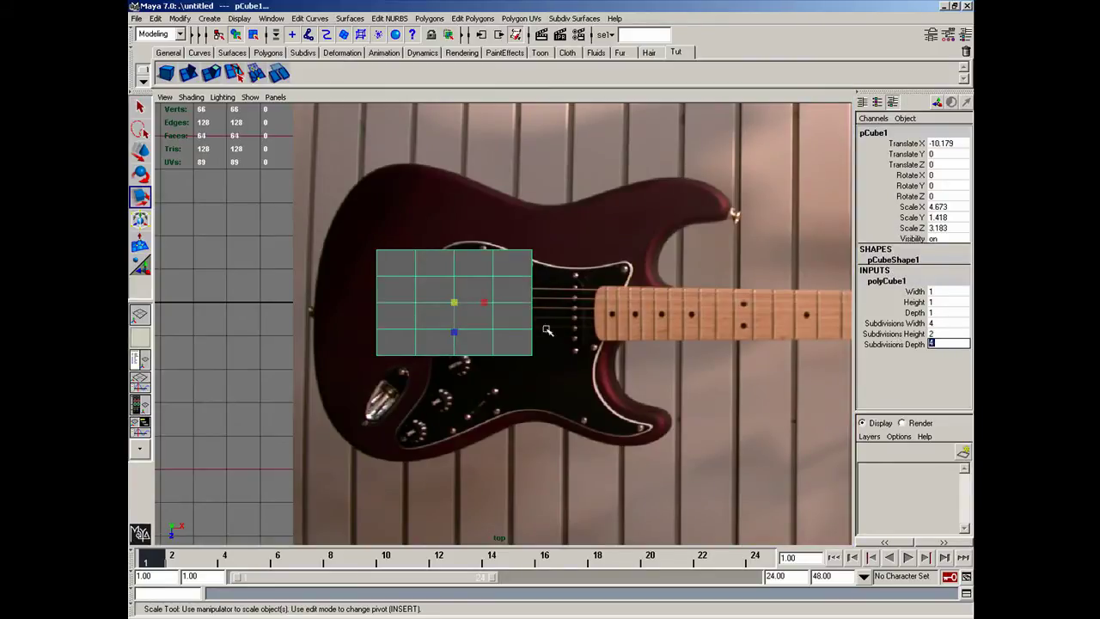
Step: Move the column of vertices farthest from the neck onto the rounded tail outline of the guitar body
right_click_drag(464, 303, 420, 296)
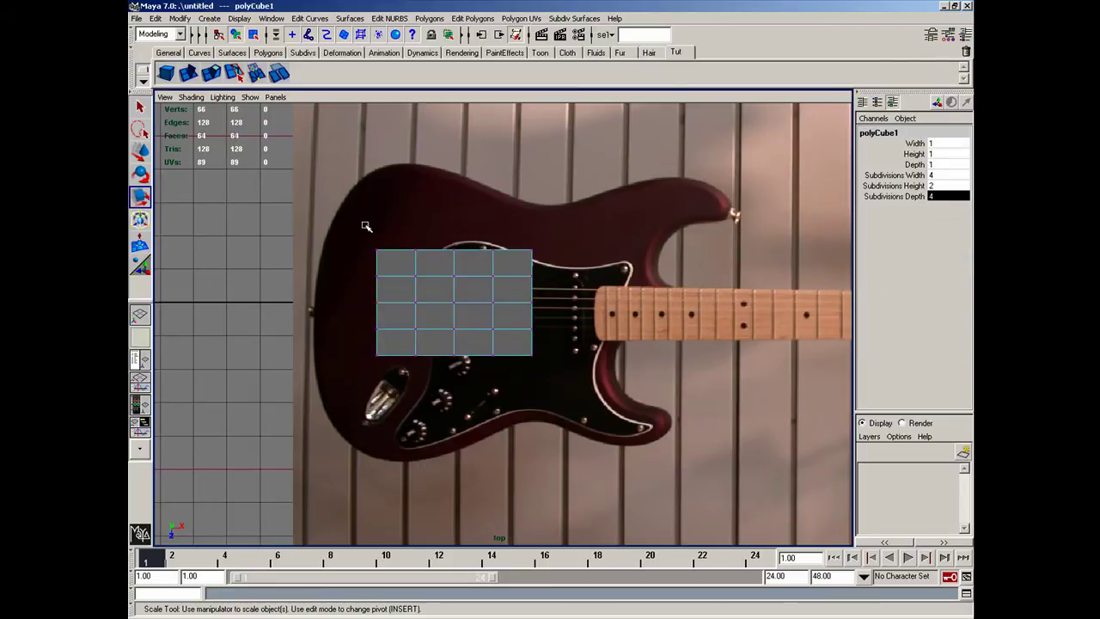
left_click_drag(368, 227, 329, 214)
key("w")
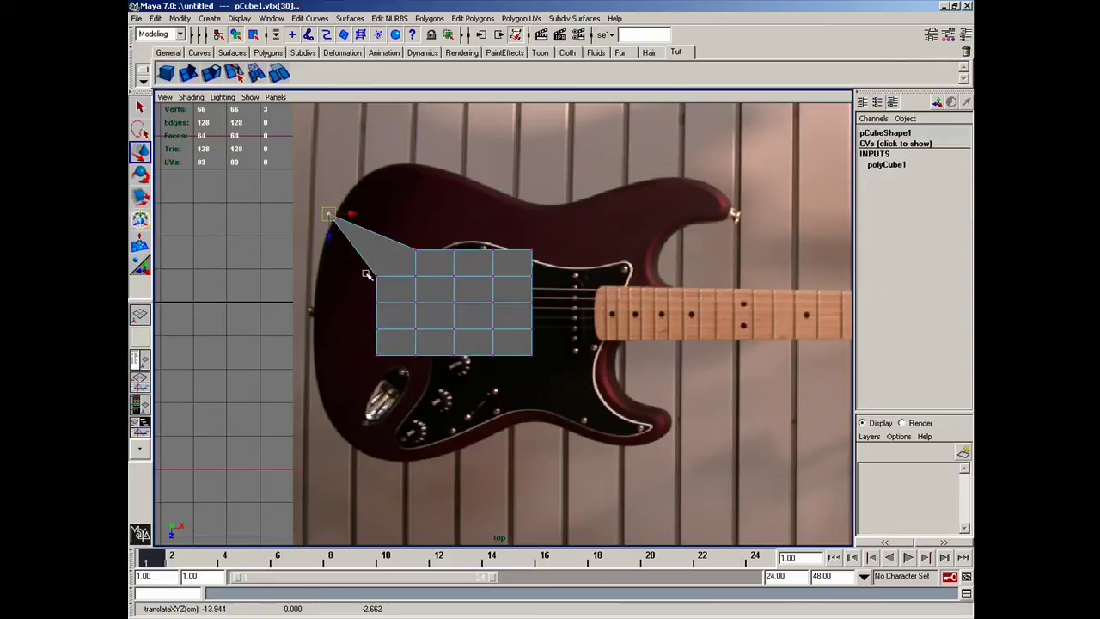
left_click_drag(359, 267, 369, 273)
left_click_drag(370, 274, 314, 316)
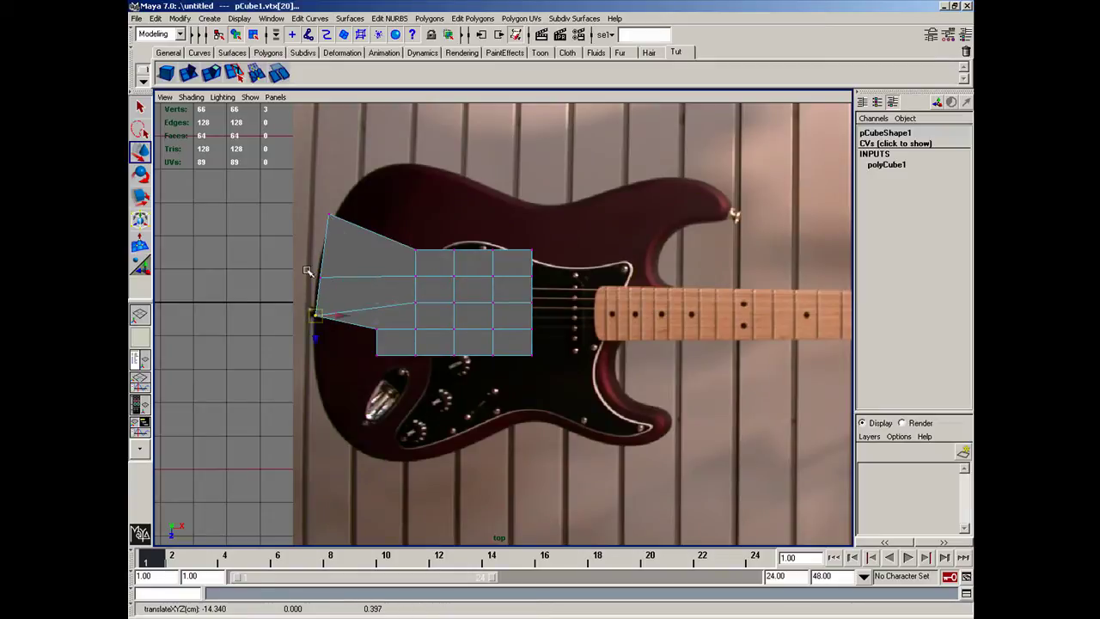
left_click(316, 277)
left_click(379, 327)
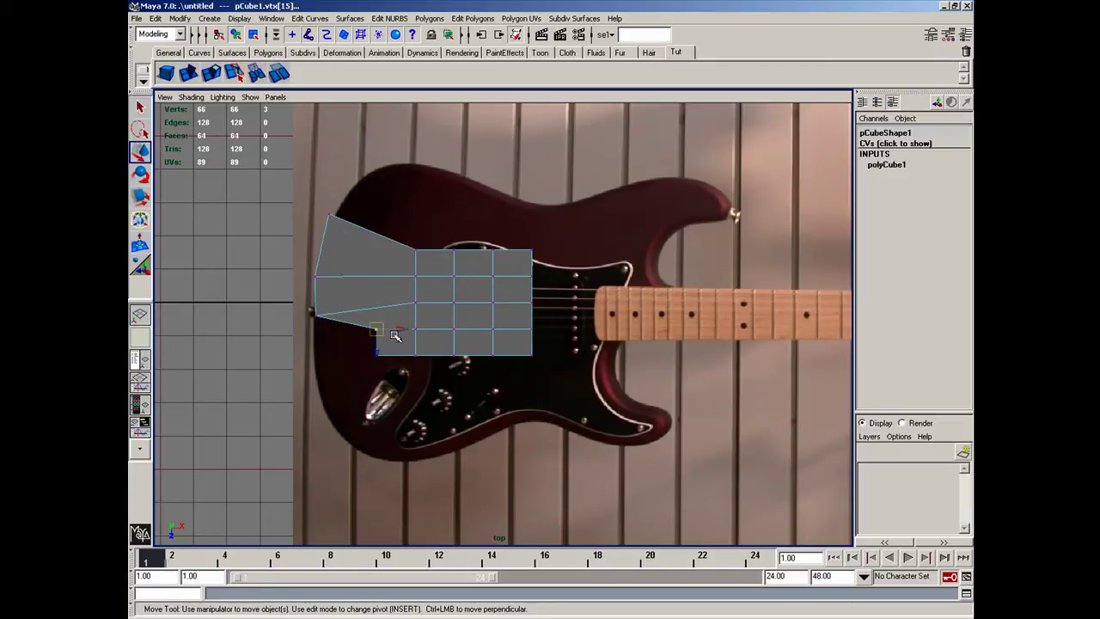
left_click_drag(379, 326, 318, 389)
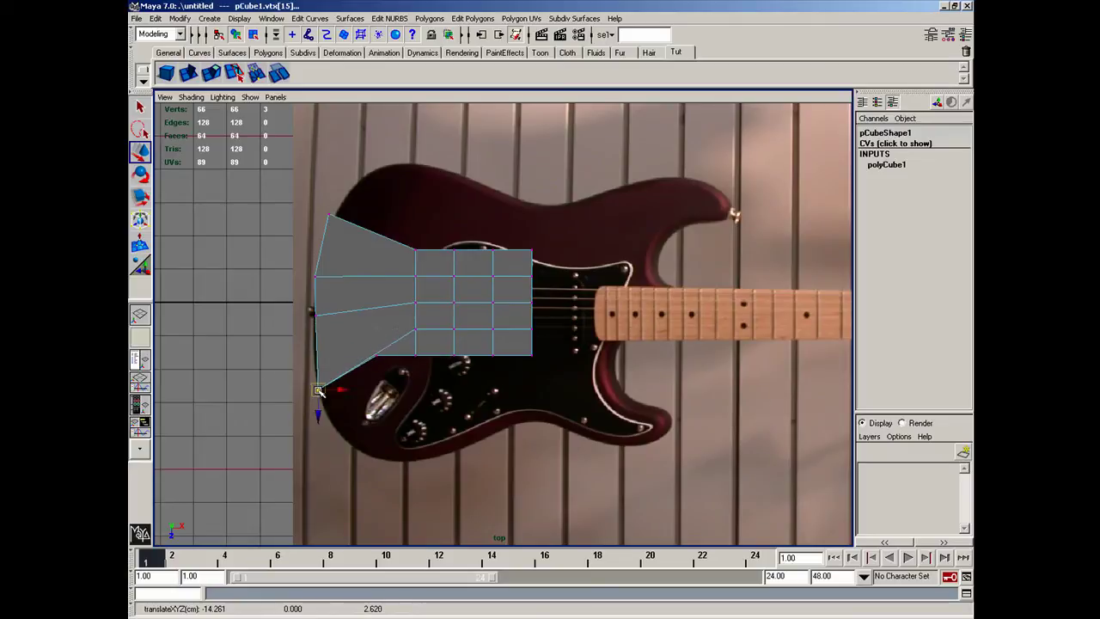
left_click(314, 314)
left_click_drag(315, 313, 349, 450)
left_click(378, 354)
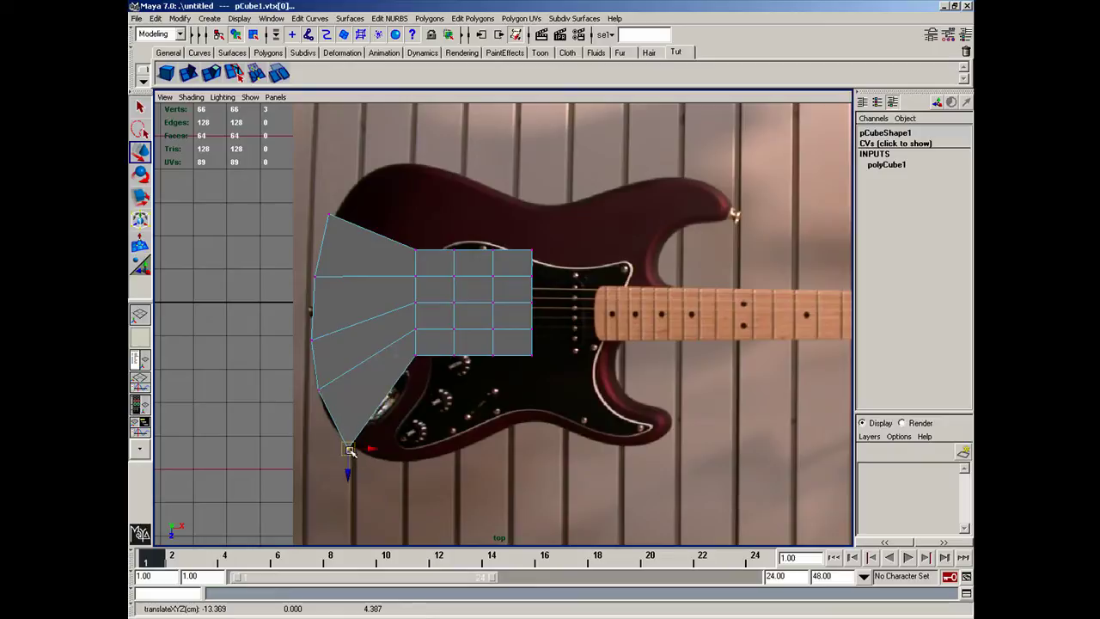
Step: Move the cube's lower-edge vertices onto the body's lower outline, placing the end corner beside the lower neck joint
left_click(416, 354)
left_click_drag(416, 355, 404, 461)
left_click(454, 354)
left_click_drag(454, 355, 492, 432)
left_click(494, 354)
left_click_drag(494, 354, 527, 413)
left_click(527, 342)
left_click_drag(527, 342, 609, 365)
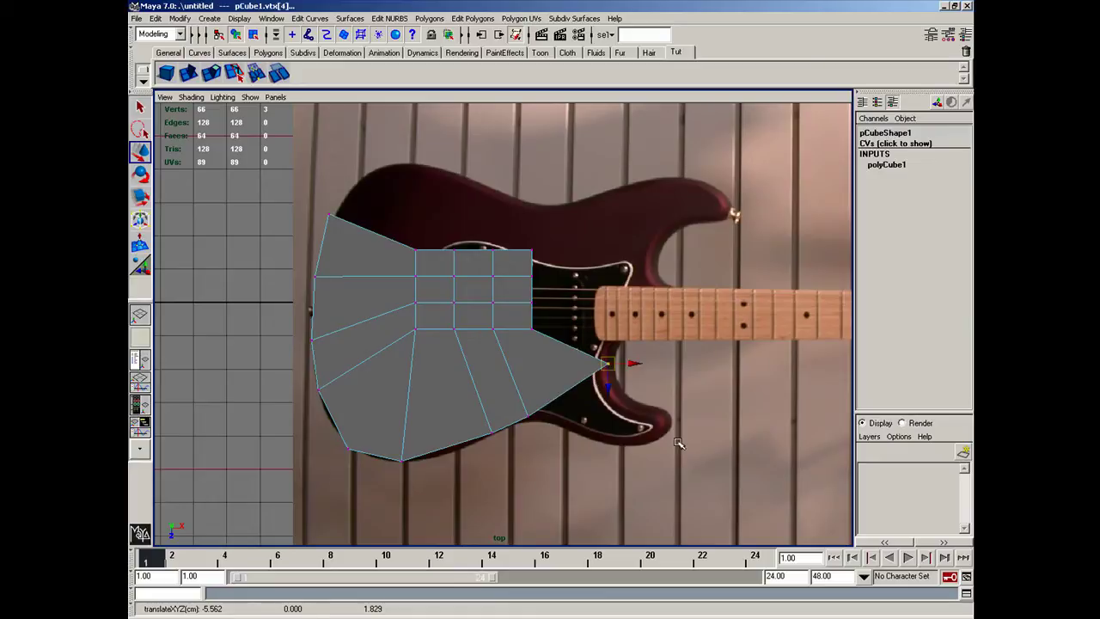
Step: Move the remaining neck-side vertices to the neck joint and both sides of the upper horn's base
left_click(531, 302)
left_click_drag(531, 302, 616, 321)
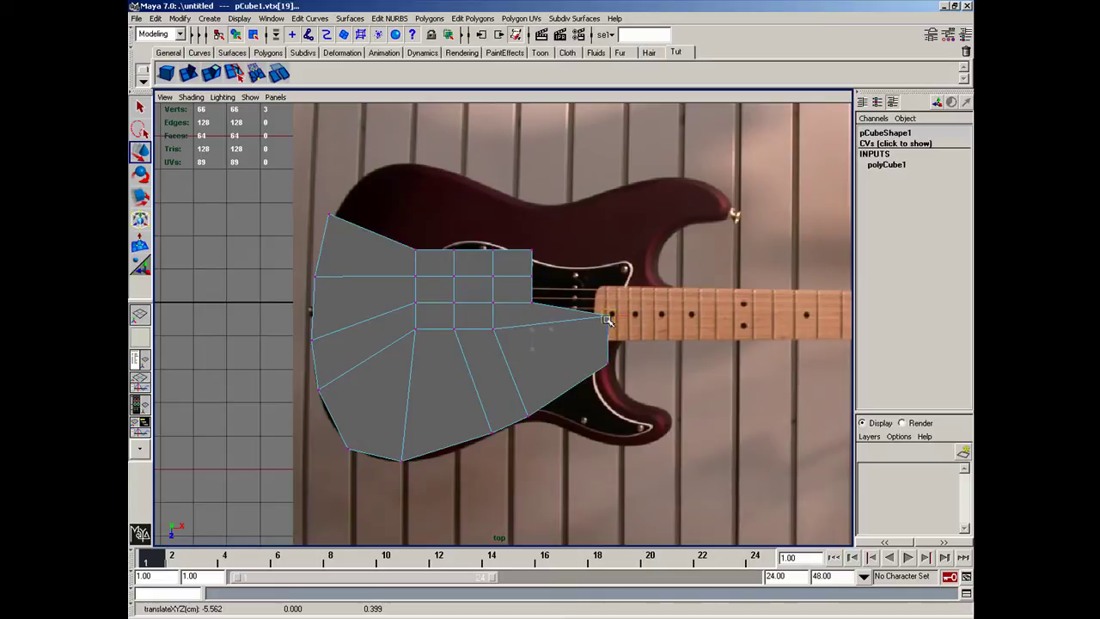
left_click_drag(518, 294, 646, 258)
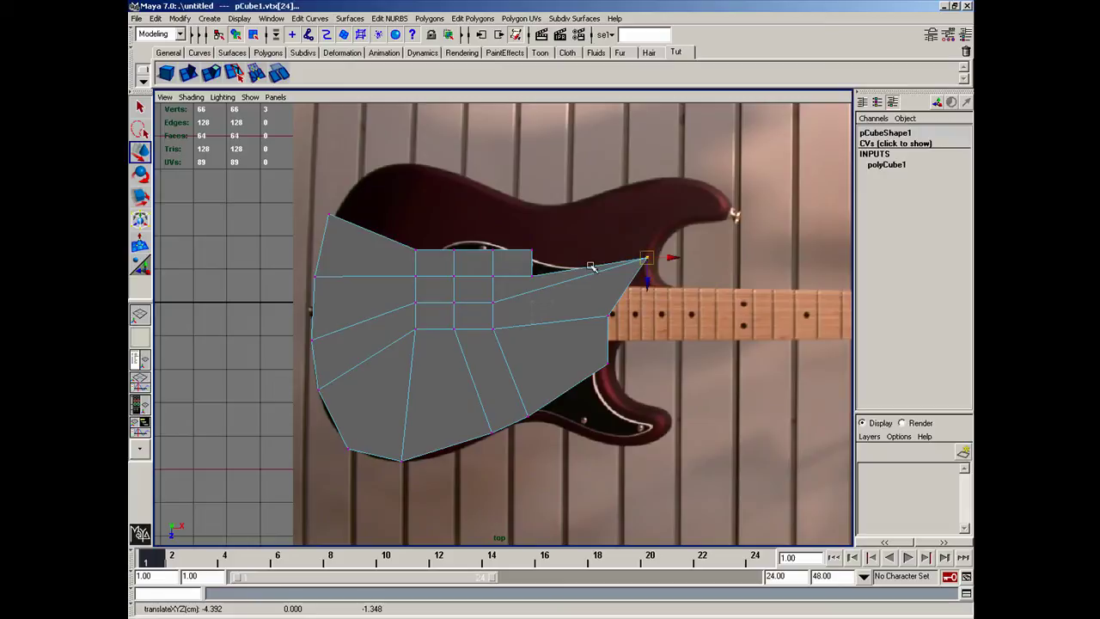
left_click(533, 276)
left_click_drag(533, 276, 595, 196)
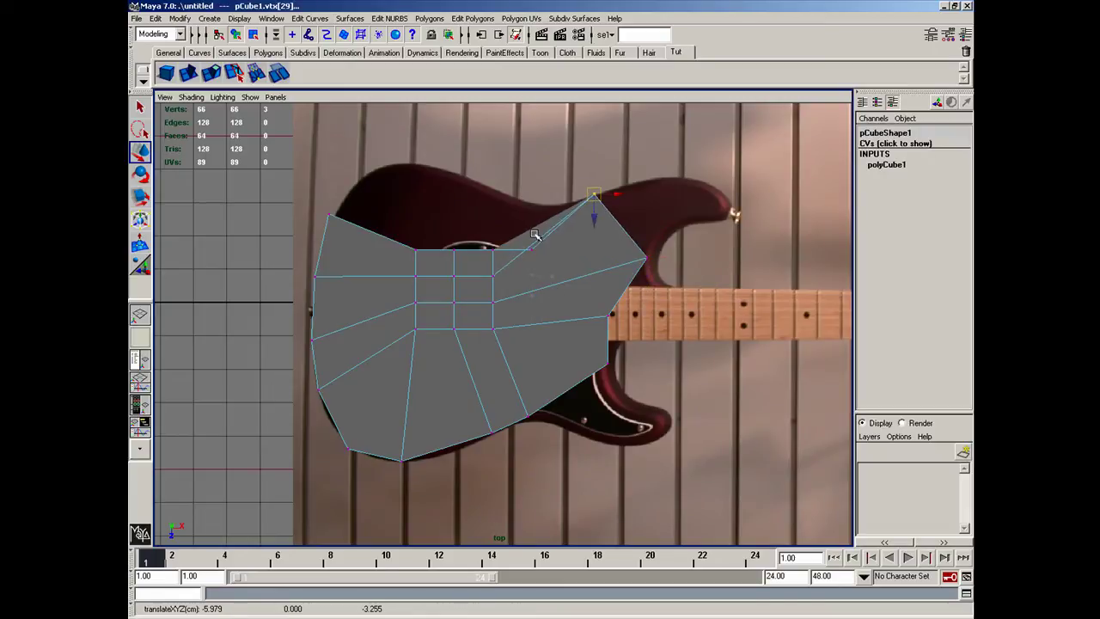
Step: Move the cube's upper-edge vertices onto the body's upper outline, from the waist to the tail curve
left_click_drag(532, 251, 533, 206)
left_click(491, 246)
left_click_drag(491, 247, 492, 196)
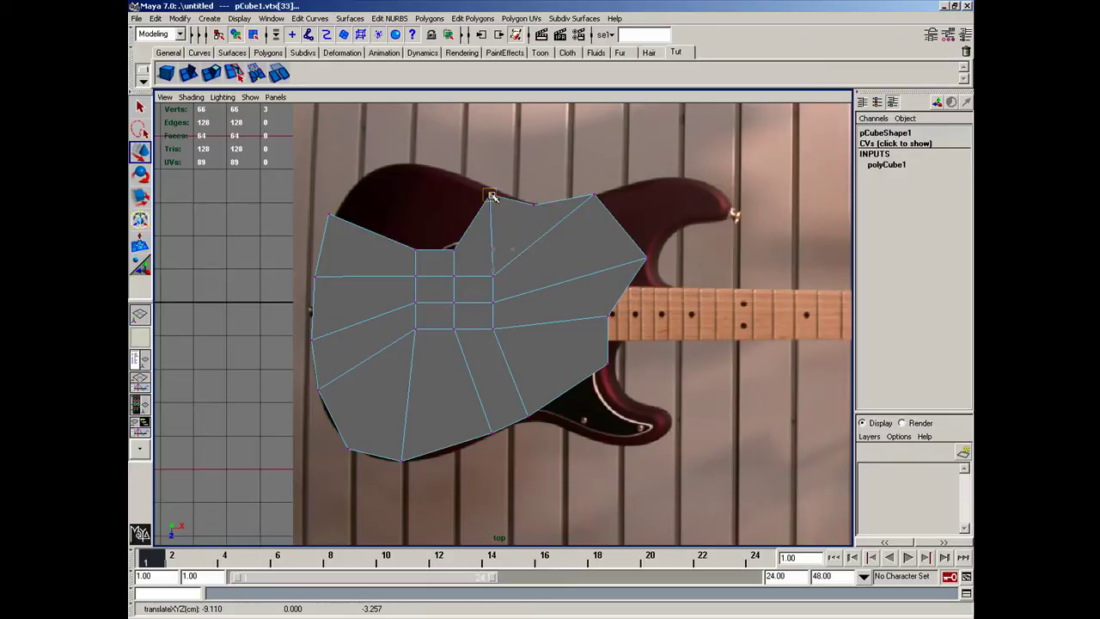
left_click(454, 249)
left_click_drag(454, 249, 436, 201)
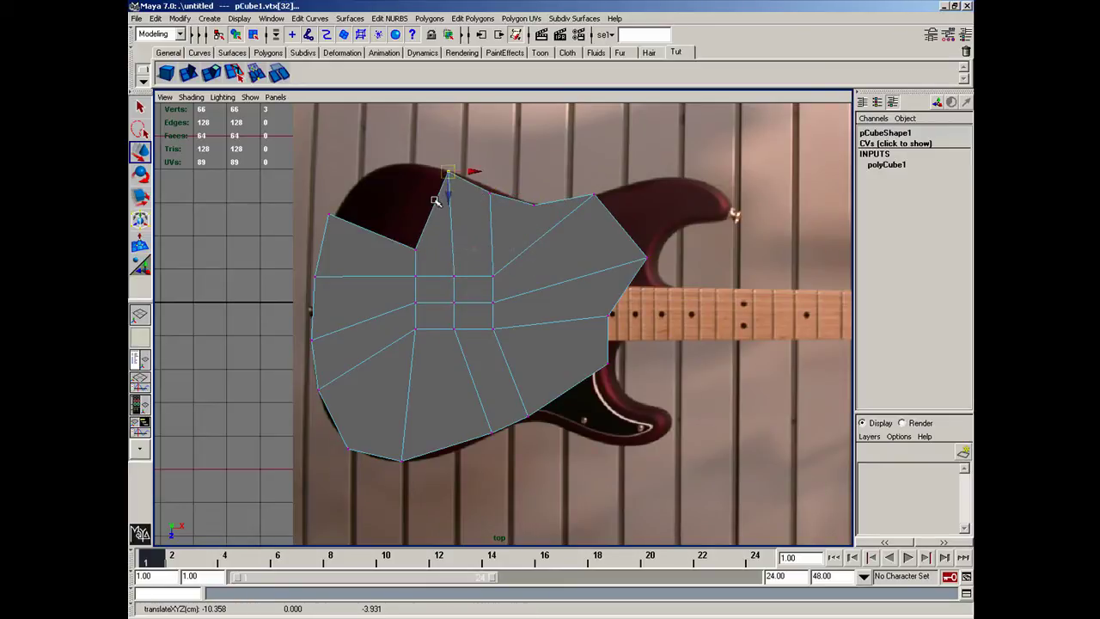
left_click(416, 248)
left_click_drag(416, 248, 373, 168)
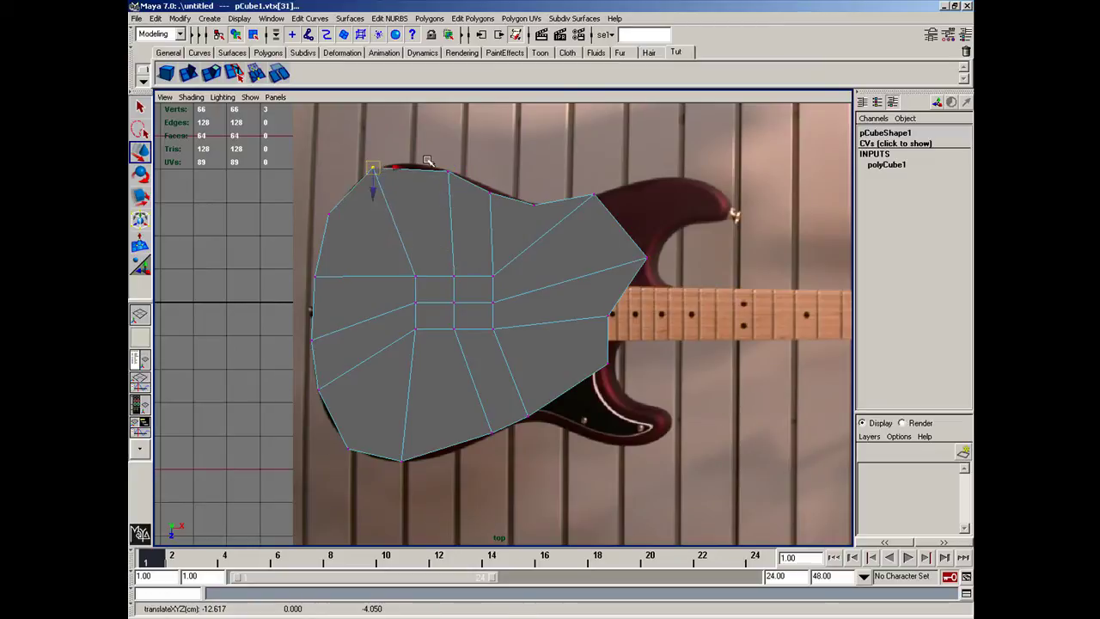
left_click(448, 173)
left_click_drag(448, 173, 491, 189)
left_click(485, 187)
Step: Spread the neck-side and lower interior vertices outward to even out the body's grid
left_click(492, 275)
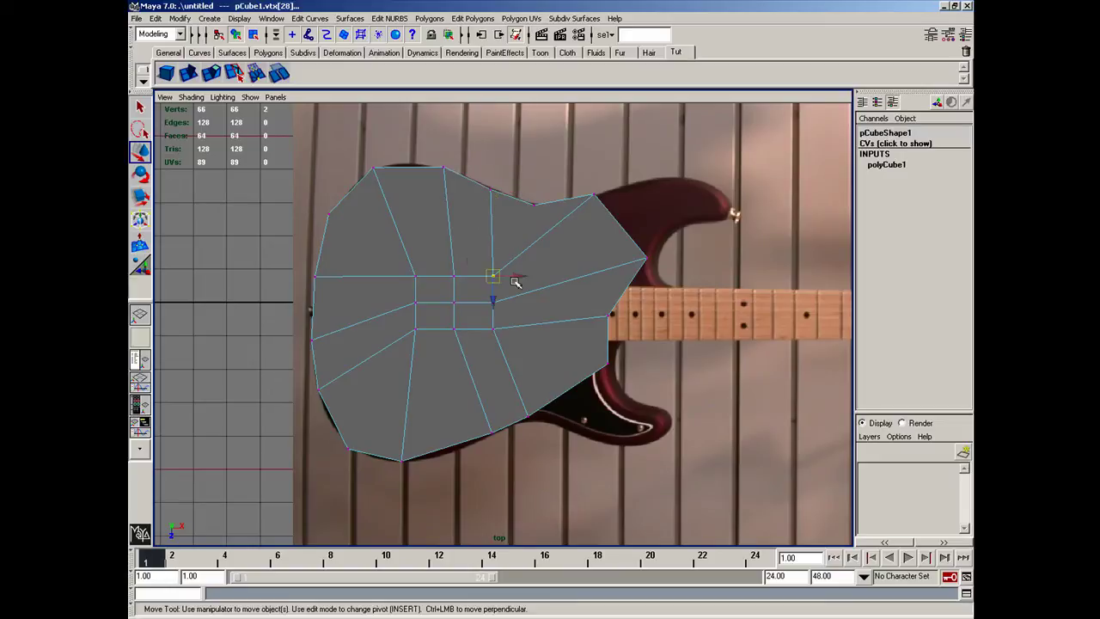
left_click_drag(493, 274, 523, 247)
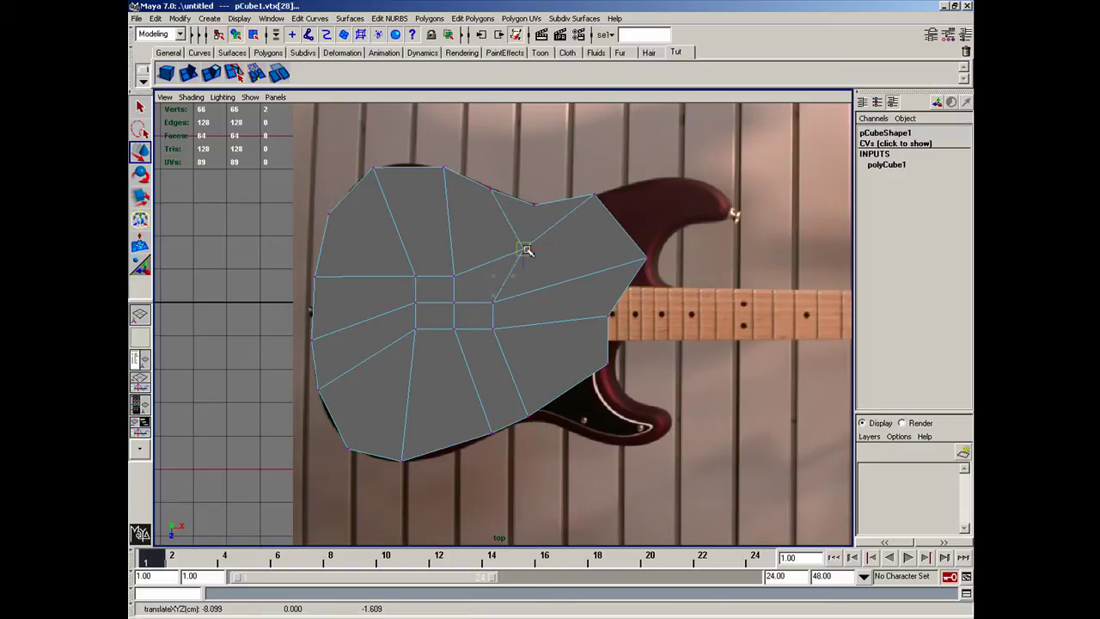
left_click(494, 299)
left_click_drag(496, 301, 509, 366)
left_click(494, 329)
left_click_drag(443, 314, 468, 344)
left_click_drag(454, 329, 450, 379)
left_click_drag(399, 318, 372, 389)
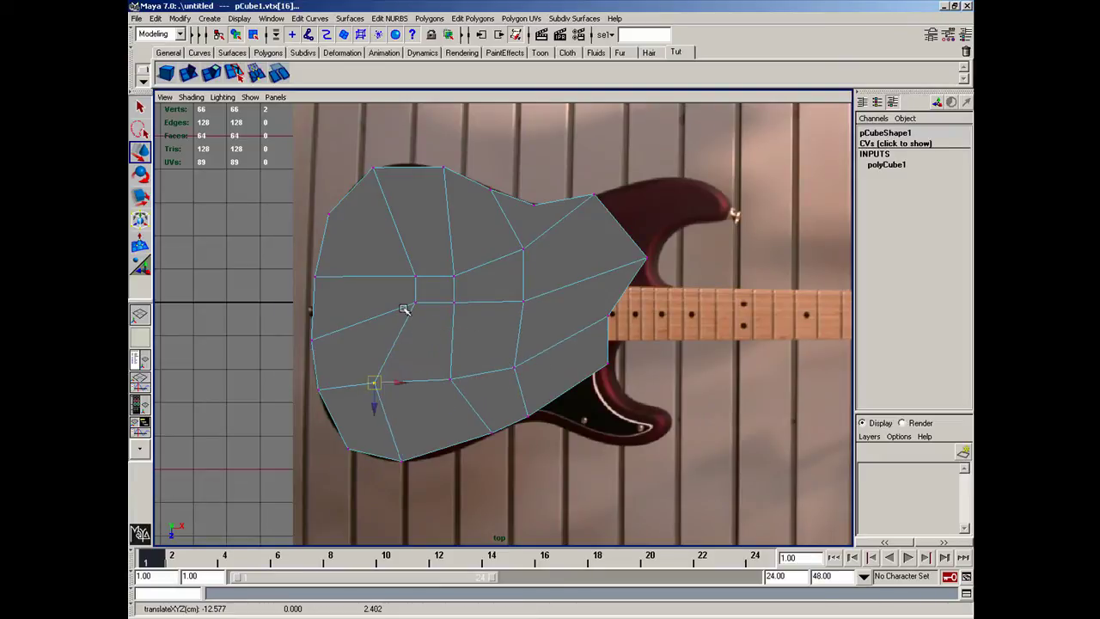
Step: Spread the remaining tail-side and upper interior vertices outward, and return to object mode
left_click(415, 303)
left_click_drag(414, 304, 368, 315)
left_click(415, 276)
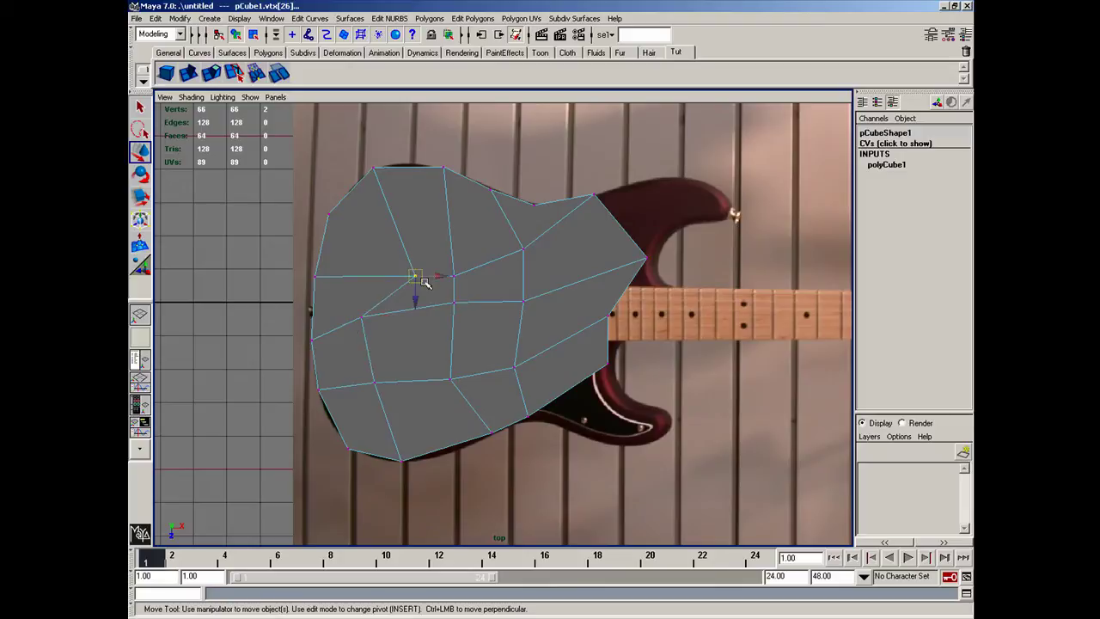
left_click_drag(415, 276, 383, 241)
left_click(454, 276)
left_click_drag(454, 276, 454, 242)
right_click_drag(449, 295, 494, 282)
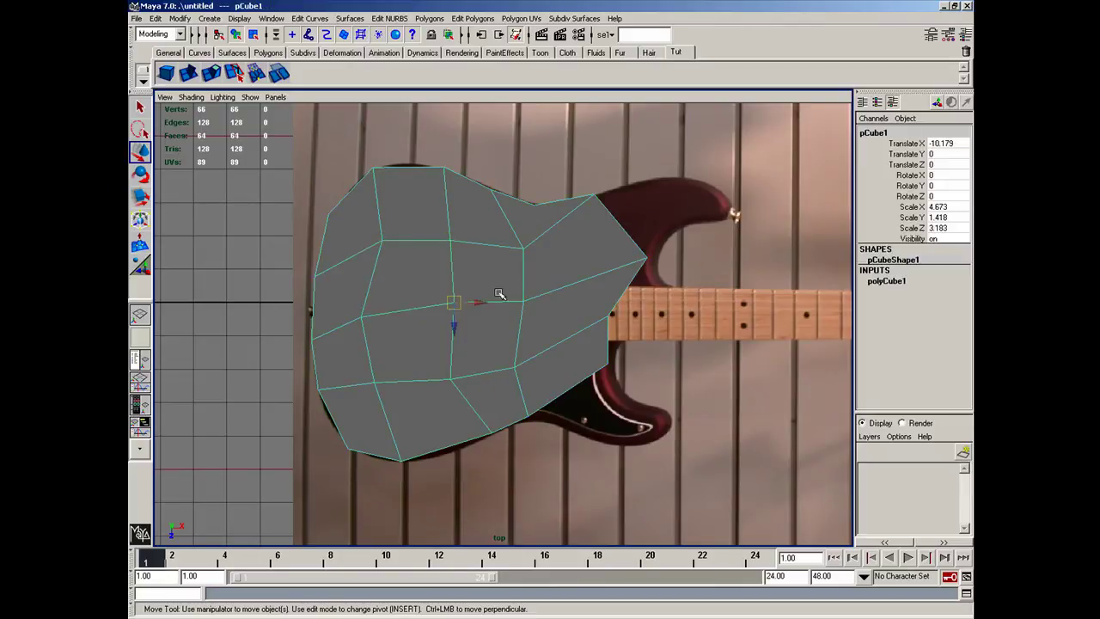
Step: Extrude the side faces at the bases of the upper and lower horns outward by about 1.232
right_click_drag(590, 386, 589, 416)
left_click(564, 386)
left_click_drag(535, 368, 554, 385, "shift")
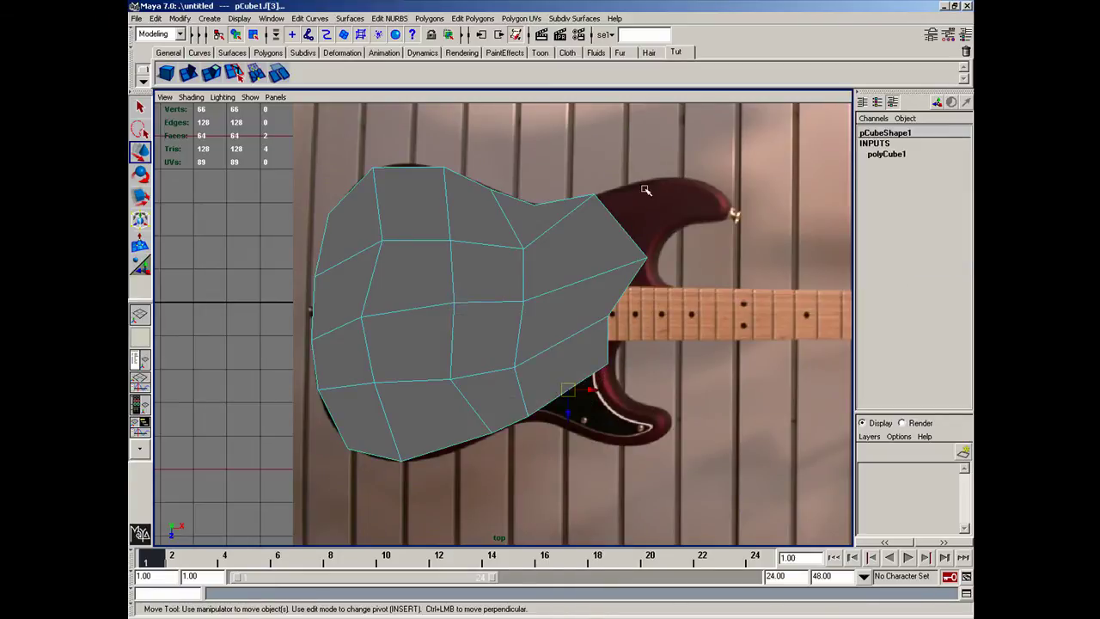
left_click_drag(618, 232, 617, 233, "shift")
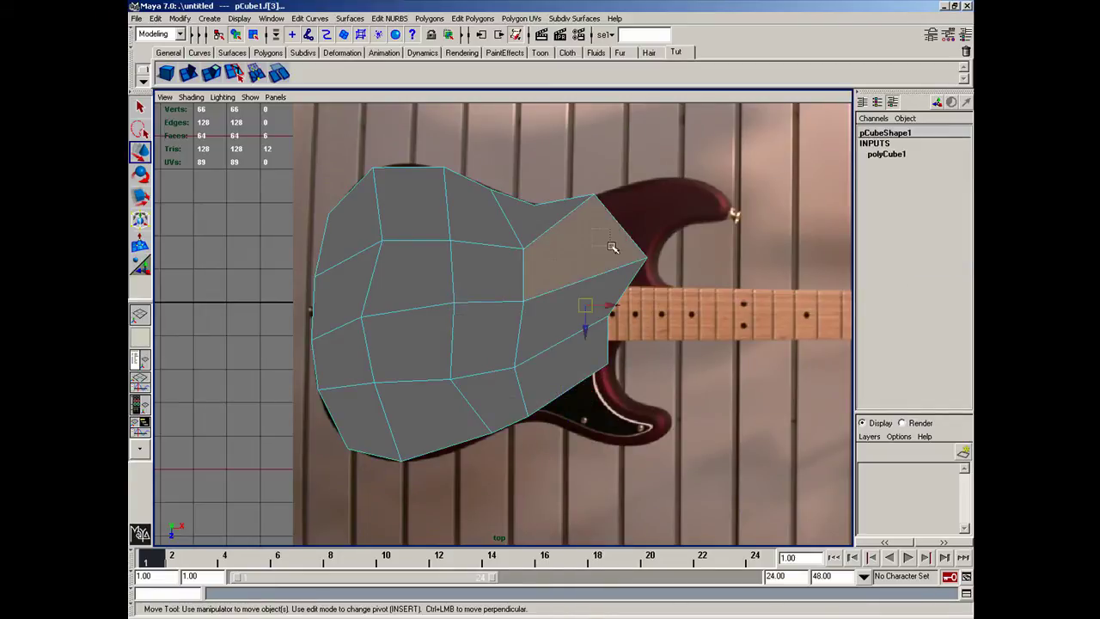
left_click(206, 75)
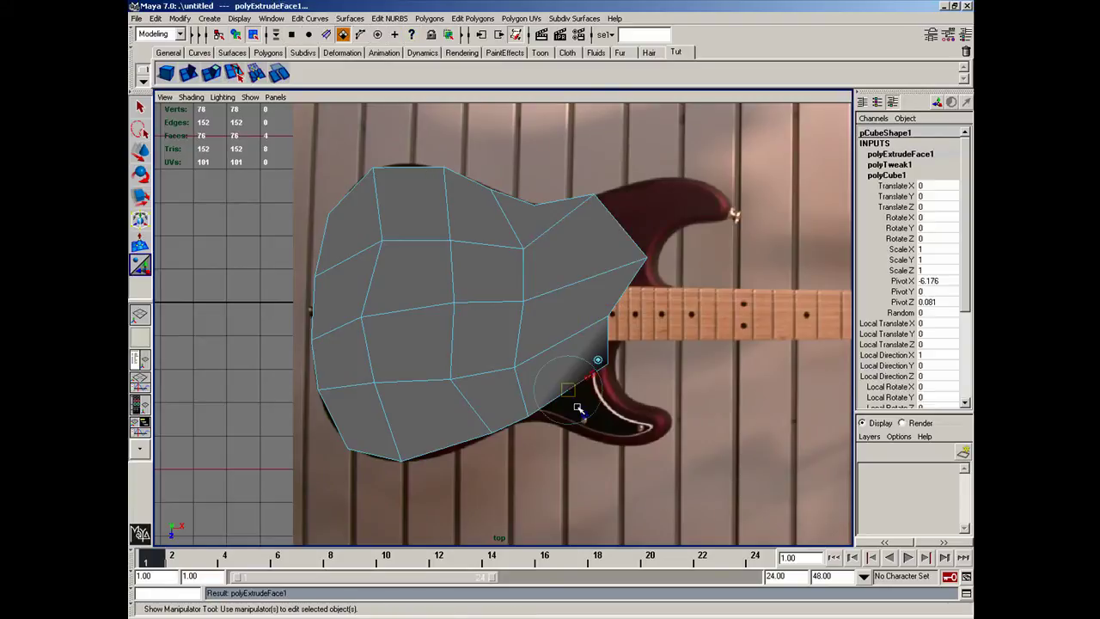
left_click_drag(578, 410, 566, 437)
Step: Move the outer end vertex of the lower horn and of the upper horn onto the guitar's outline
right_click(566, 436)
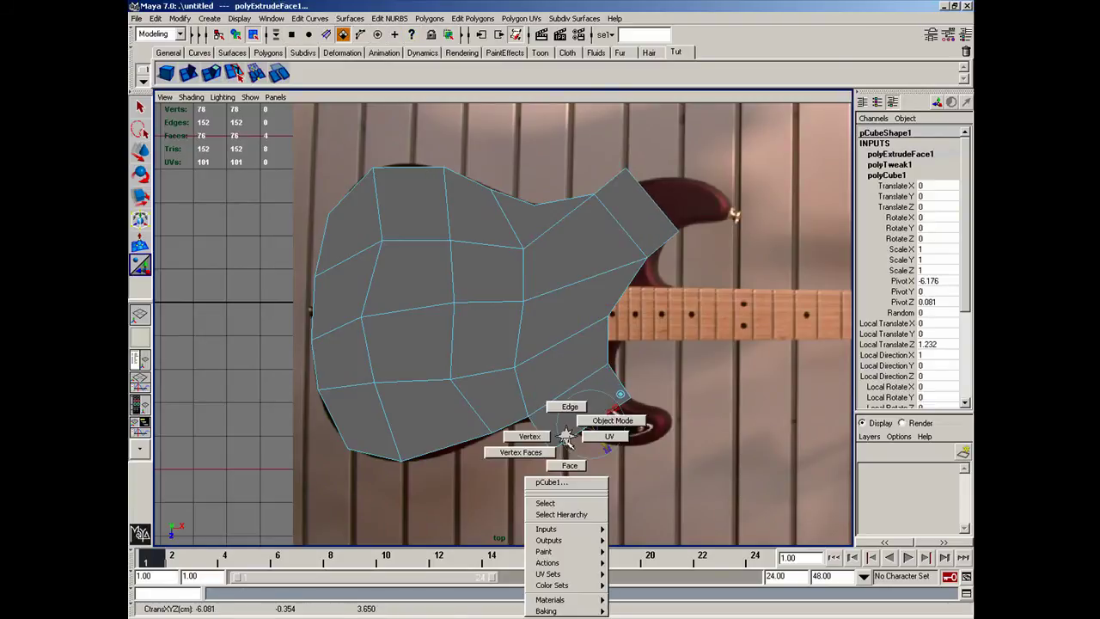
left_click(530, 436)
key("w")
left_click(554, 448)
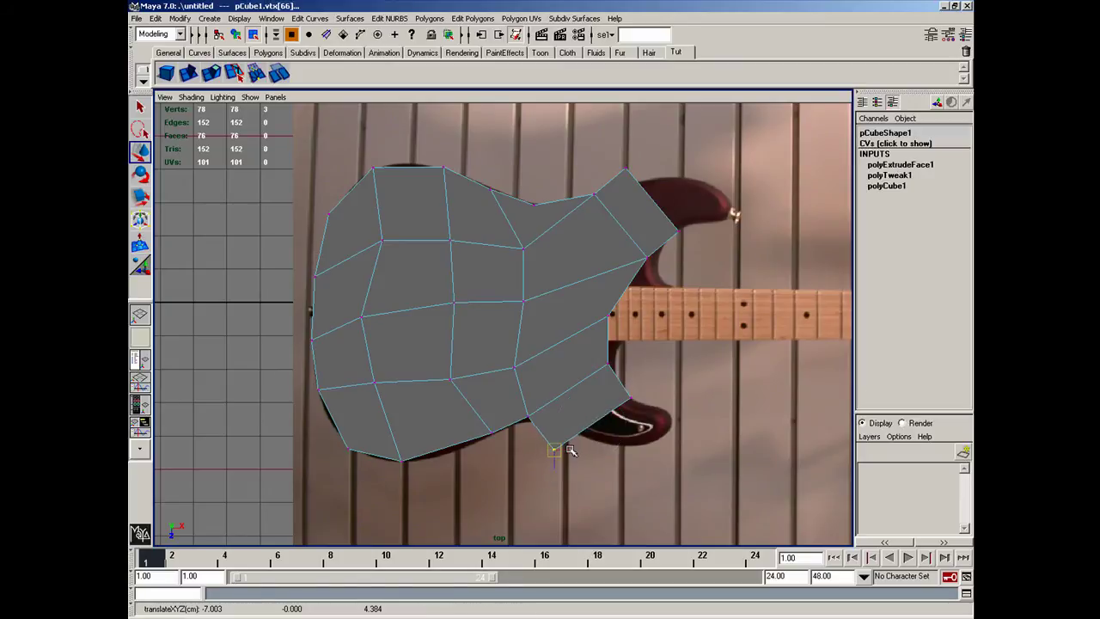
left_click_drag(556, 449, 593, 437)
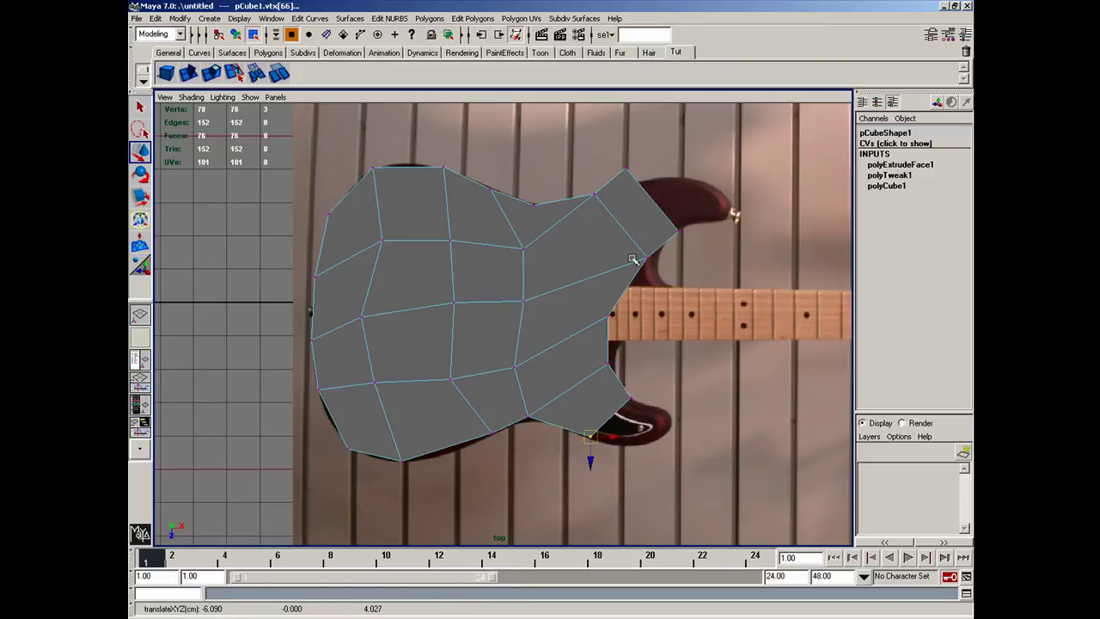
left_click(627, 169)
left_click_drag(627, 170, 643, 183)
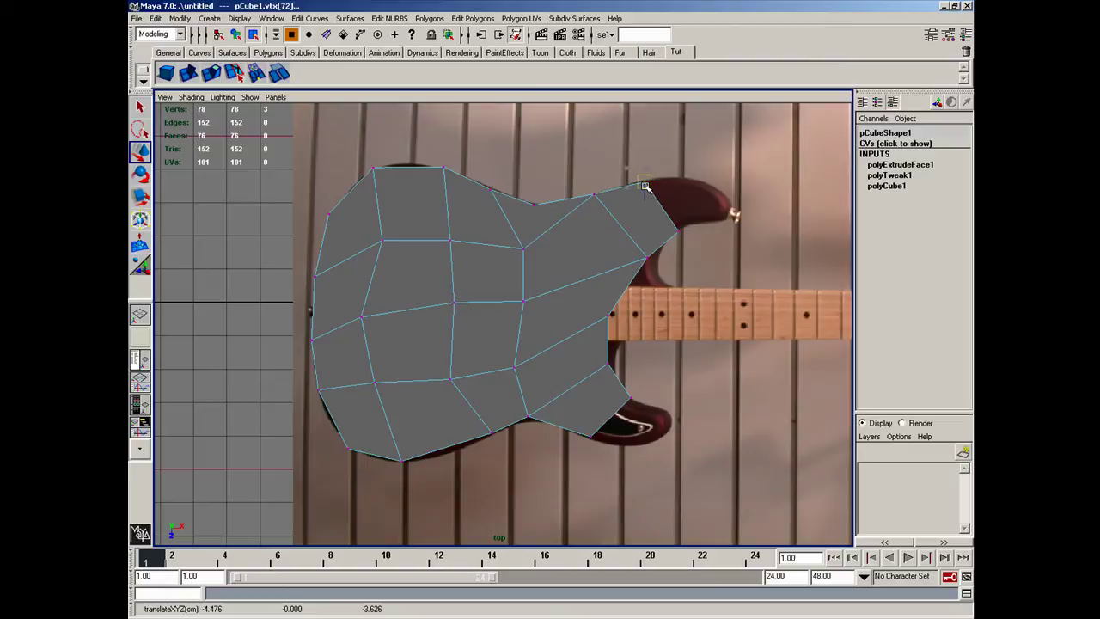
Step: Extrude the end faces of both horns outward a second time, toward the horn tips
right_click_drag(665, 222, 659, 246)
left_click(658, 219)
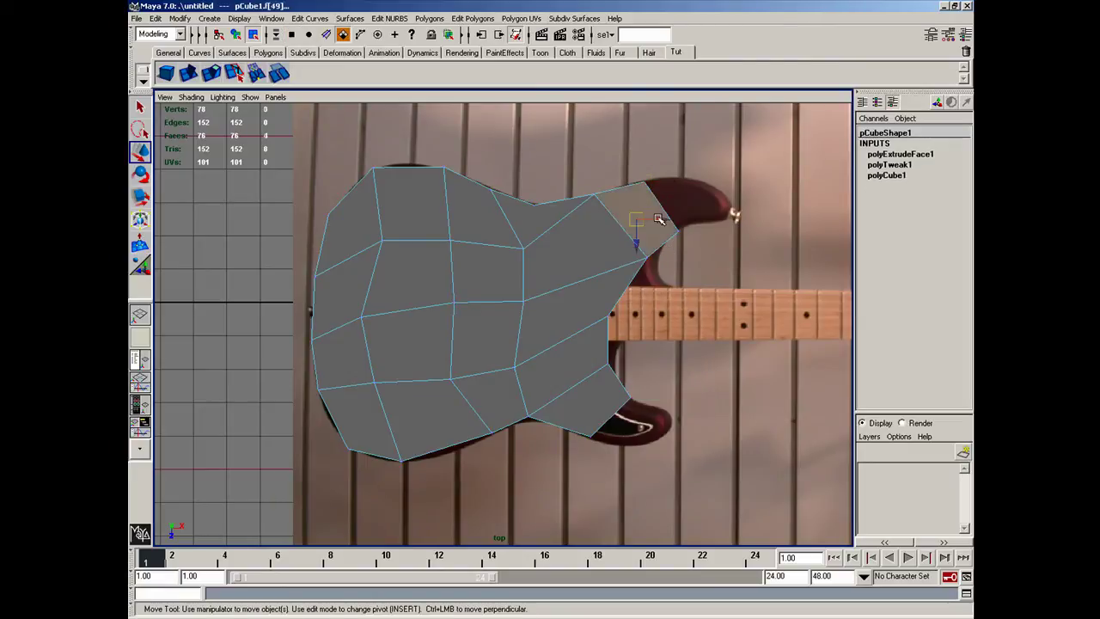
left_click(601, 414)
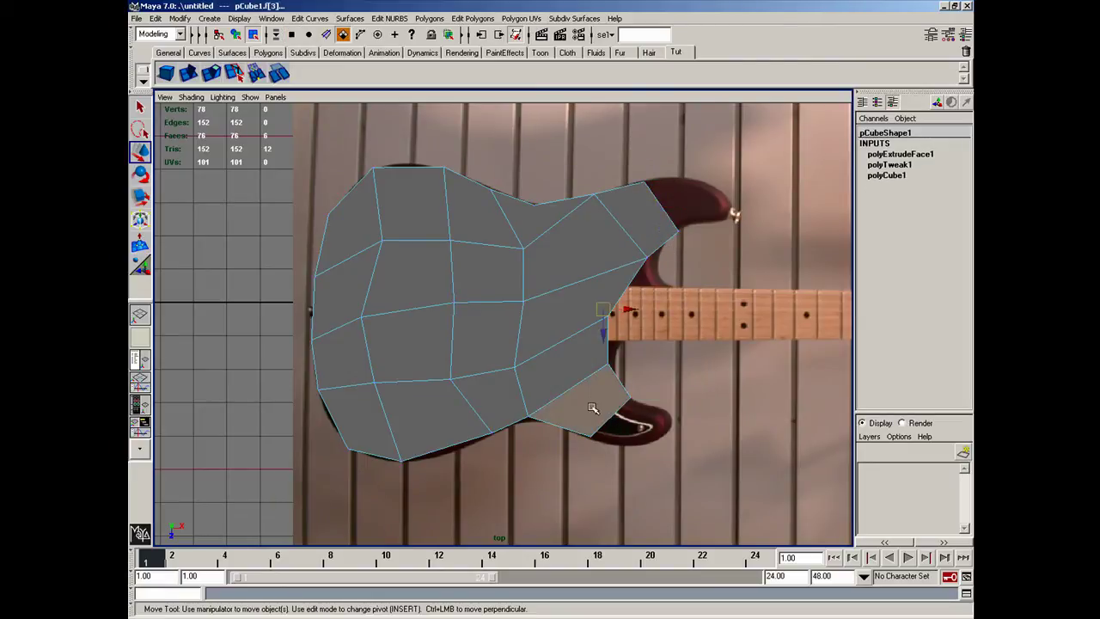
left_click(189, 75)
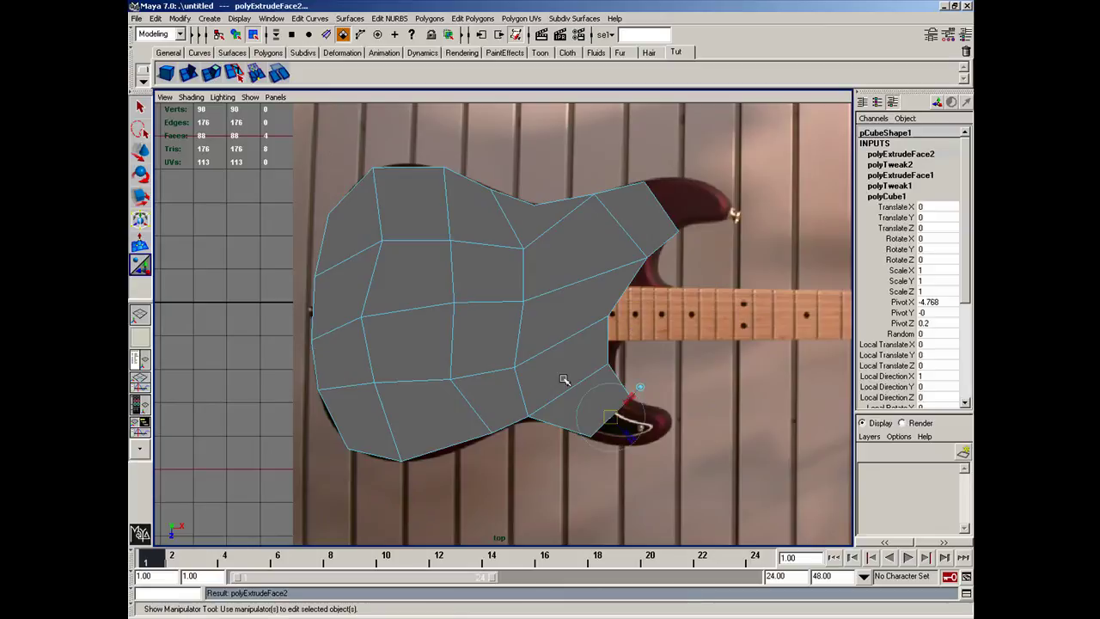
left_click_drag(621, 436, 674, 436)
Step: Move the lower horn's tip and outer-edge vertices onto the horn's outline in the reference image
key("F9")
key("w")
left_click_drag(657, 426, 664, 453)
left_click_drag(656, 444, 670, 436)
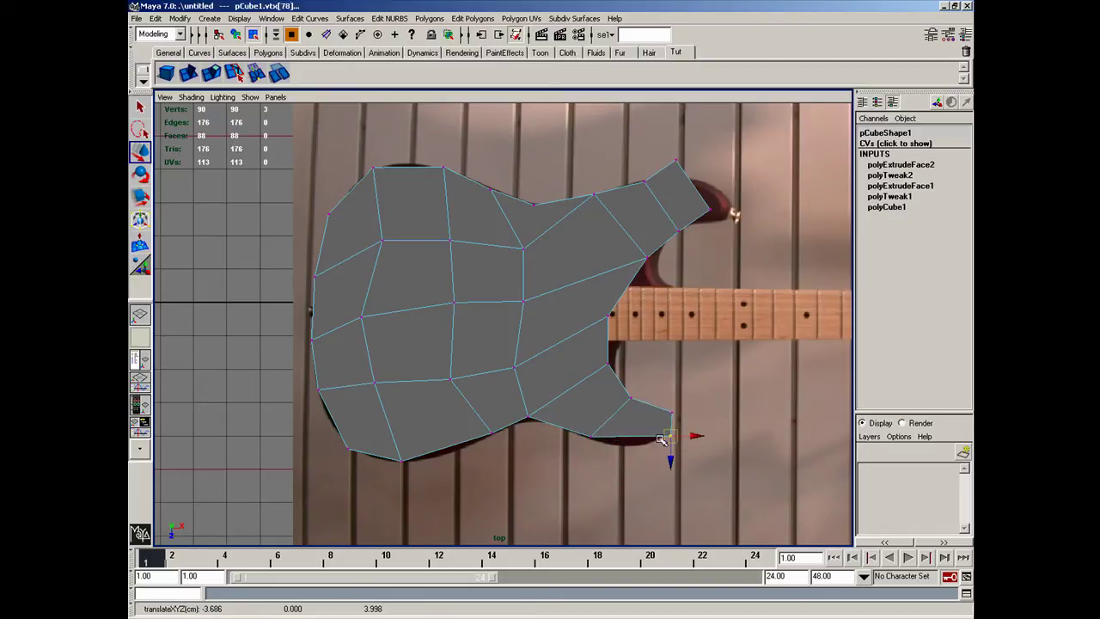
left_click_drag(585, 433, 600, 447)
left_click_drag(593, 437, 618, 445)
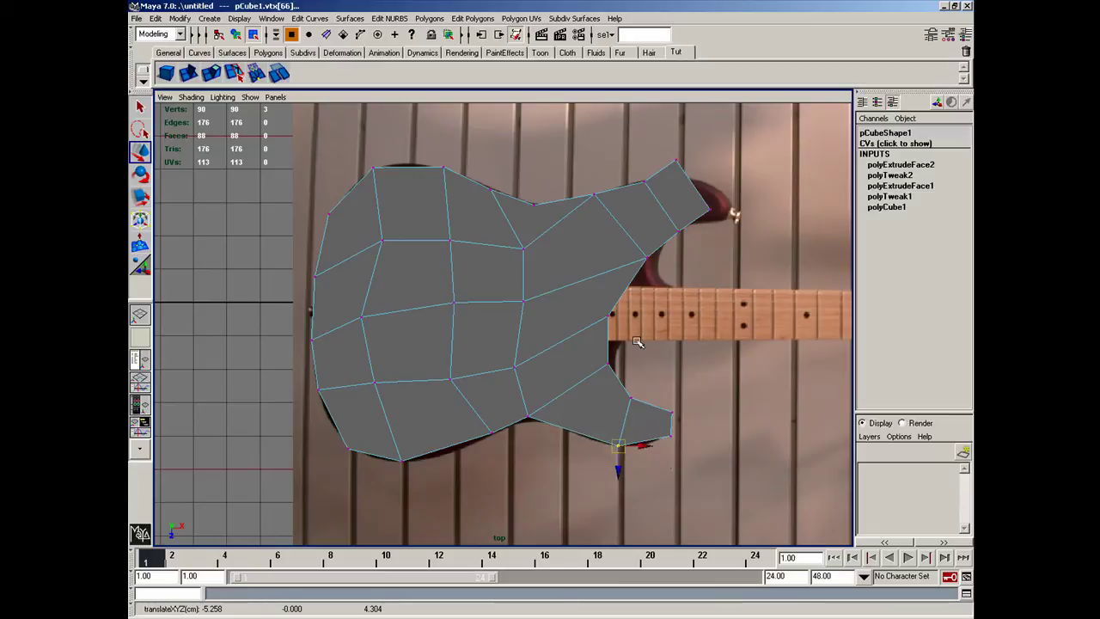
Step: Fit the upper horn and upper waist vertices to the outline, and pull the middle neck-side vertex toward the neck
left_click(706, 210)
left_click_drag(707, 210, 723, 217)
left_click_drag(664, 150, 727, 191)
left_click_drag(638, 174, 681, 181)
left_click_drag(589, 182, 625, 190)
left_click(535, 205)
left_click_drag(536, 205, 534, 204)
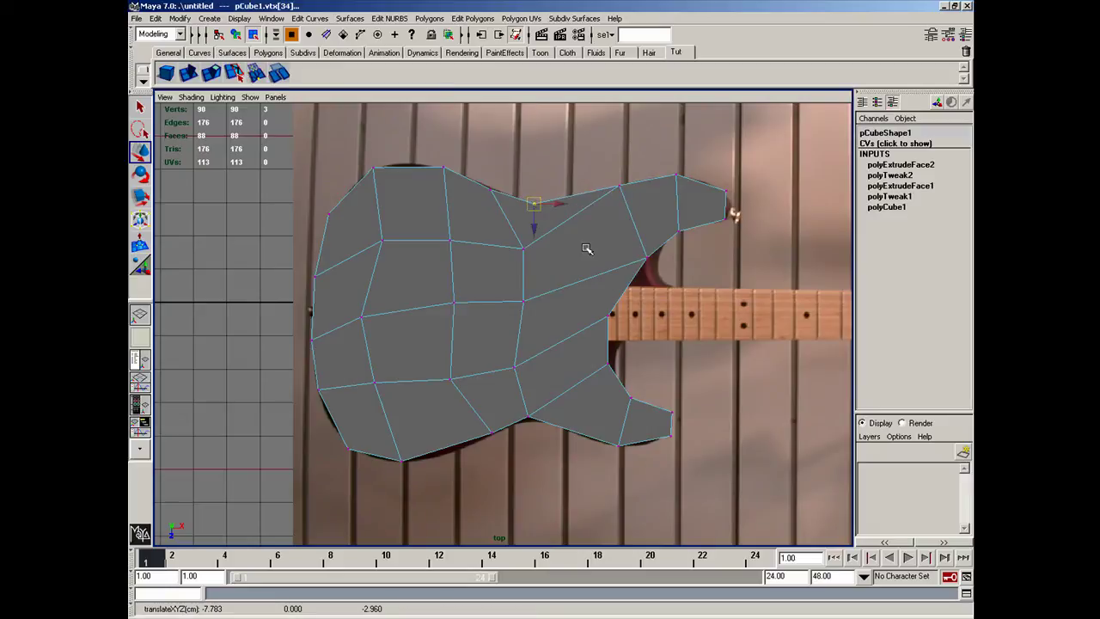
left_click(612, 315)
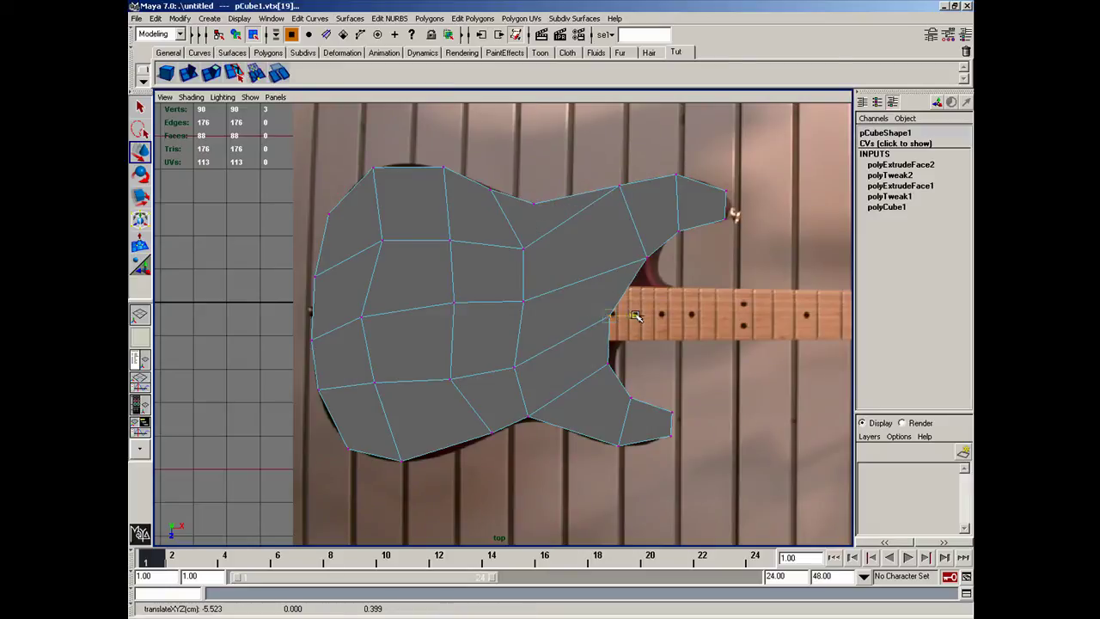
left_click_drag(634, 314, 648, 316)
Step: Convert the body to a subdivision surface, delete the original polygon mesh, and display the surface shaded at high smoothness
right_click_drag(583, 305, 621, 286)
key("g")
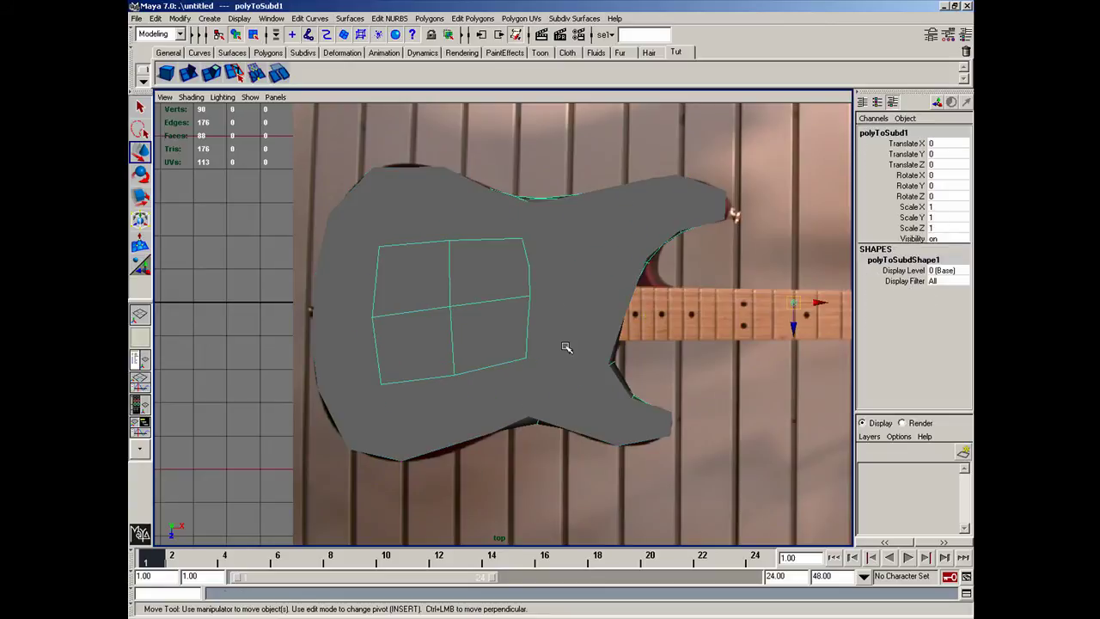
left_click(564, 344)
key("Delete")
left_click(551, 336)
key("4")
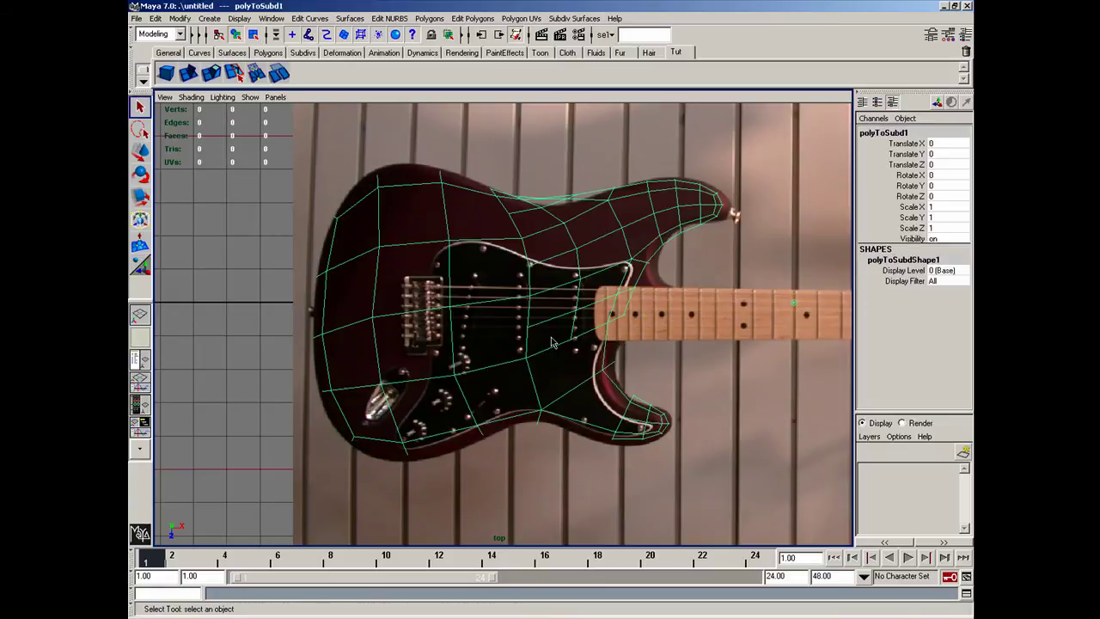
key("5")
key("3")
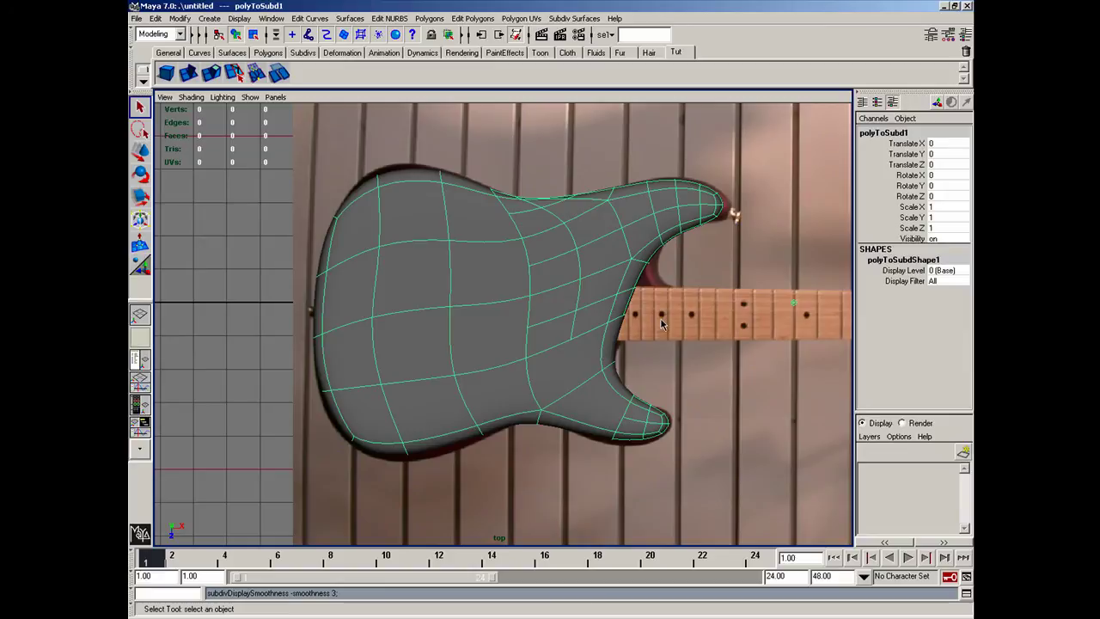
Step: Edit the subdivision surface through its polygon cage, moving the neck-joint vertex and the lower cutaway vertex outward along the neck
key("space")
left_click_drag(526, 318, 545, 288)
right_click_drag(481, 288, 602, 301, "alt")
middle_click_drag(404, 258, 530, 279, "alt")
left_click_drag(531, 279, 574, 339, "alt")
key("space")
right_click_drag(576, 294, 612, 315)
left_click_drag(610, 299, 712, 308)
key("w")
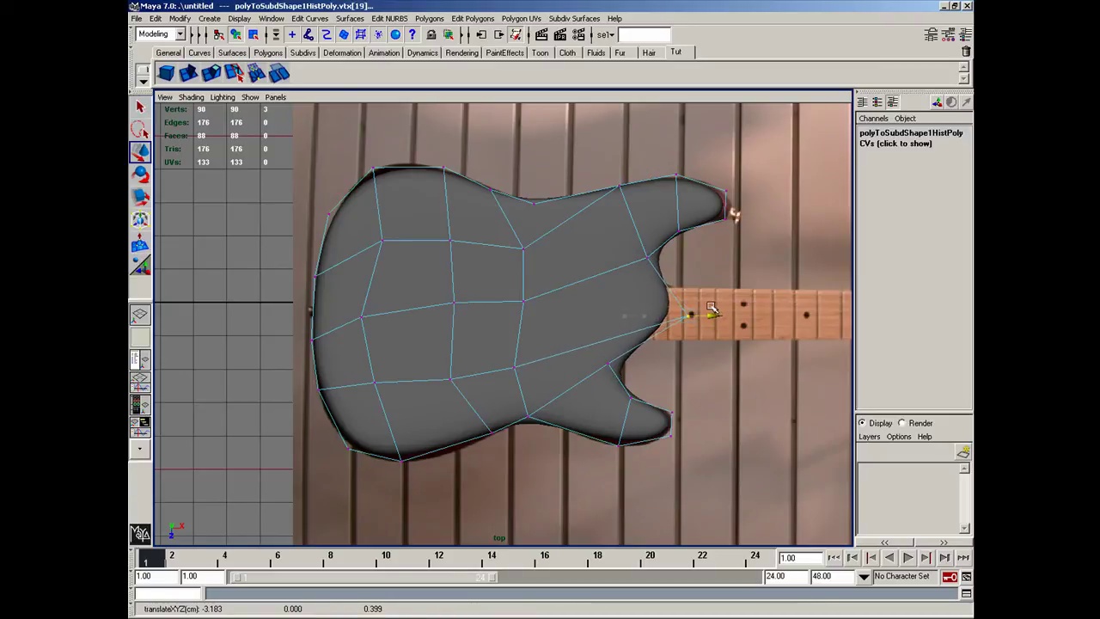
left_click(610, 364)
left_click_drag(629, 363, 646, 365)
Step: Extrude the front and back faces of the whole body, including both horns, by about 0.394 and scale them slightly inward
right_click_drag(654, 301, 654, 329)
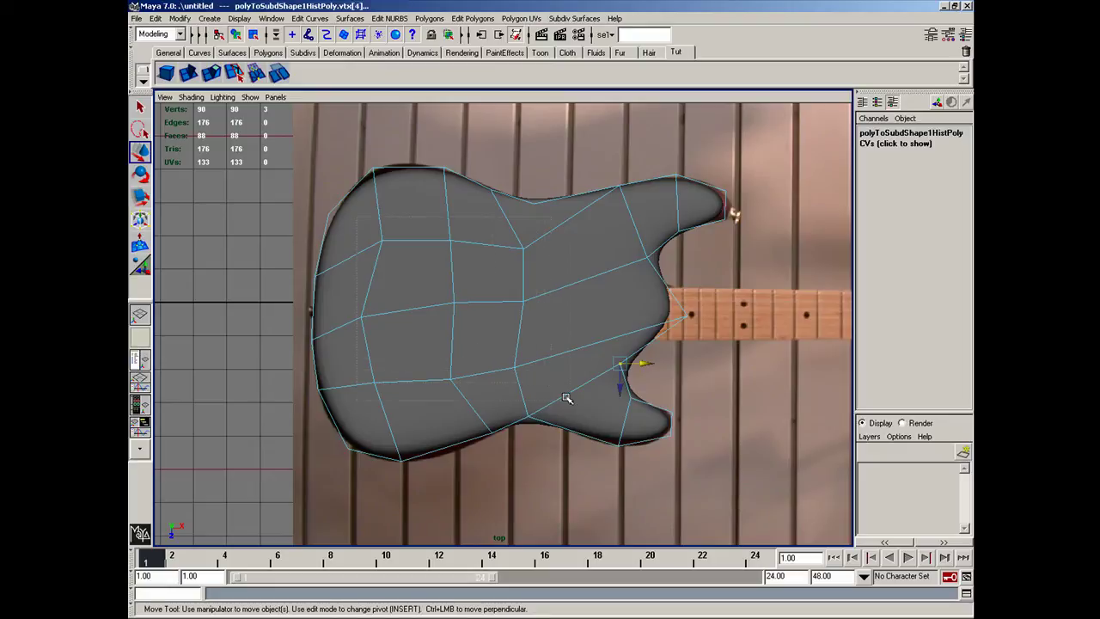
left_click_drag(577, 403, 577, 403)
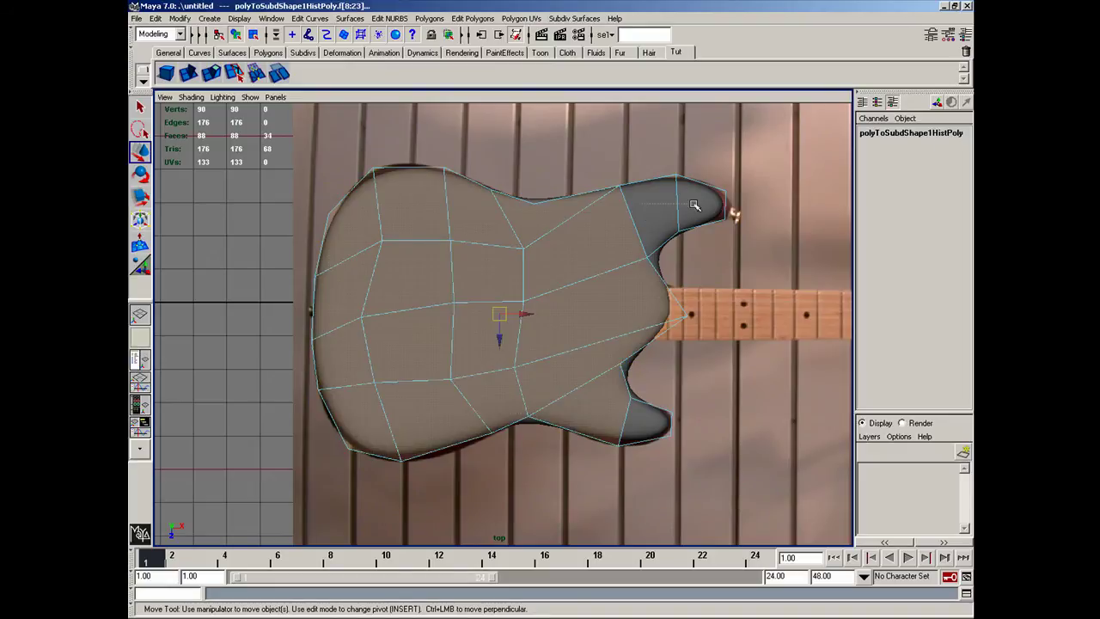
left_click_drag(694, 205, 694, 205, "shift")
left_click_drag(643, 431, 650, 429, "shift")
key("space")
left_click_drag(540, 343, 544, 324)
left_click_drag(547, 328, 314, 116, "alt")
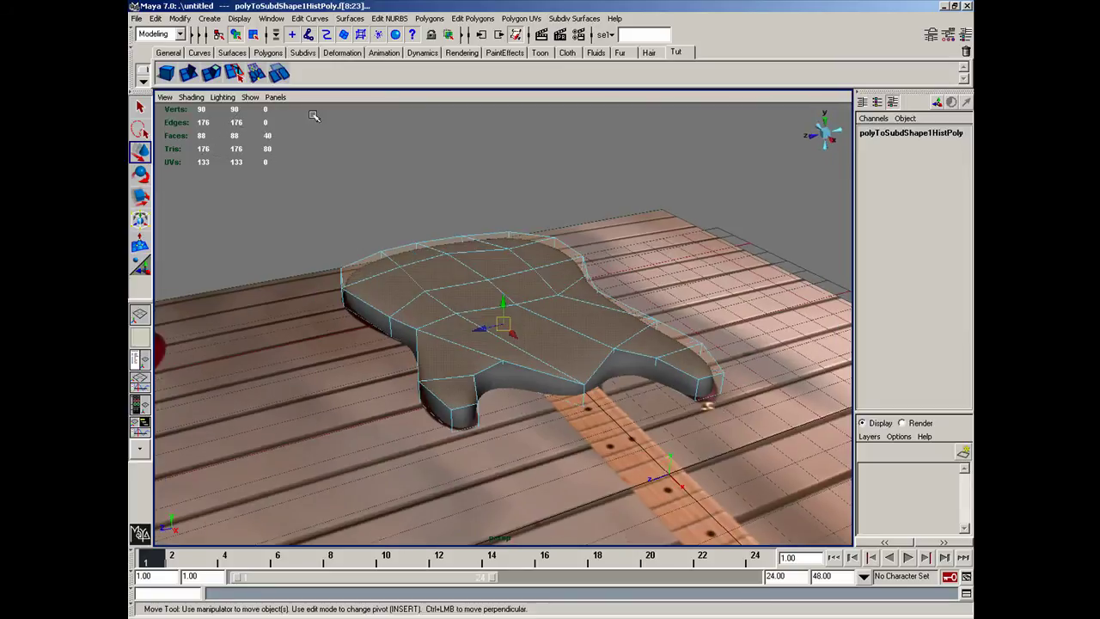
left_click(214, 76)
left_click_drag(375, 249, 356, 233)
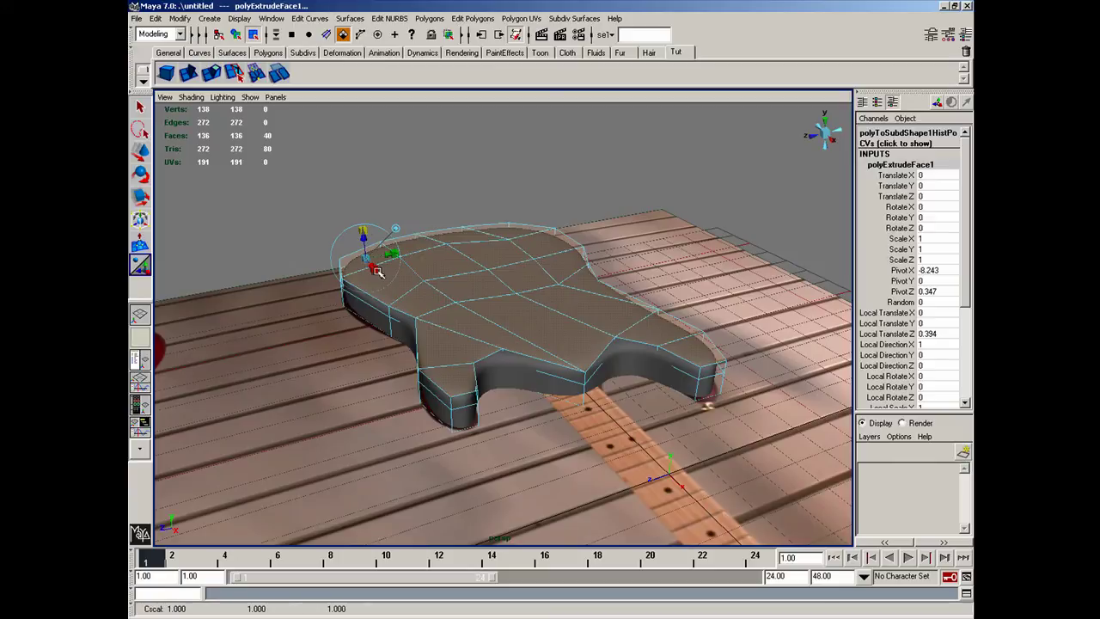
mouse_move(365, 257)
left_mouse_down()
mouse_move(352, 255)
mouse_move(364, 252)
left_mouse_up()
Step: Deselect the body, return the subdivision surface to standard mode, and inspect its shape in perspective and from the top
right_click_drag(436, 305, 475, 295)
left_click(638, 287)
right_click_drag(562, 319, 621, 331)
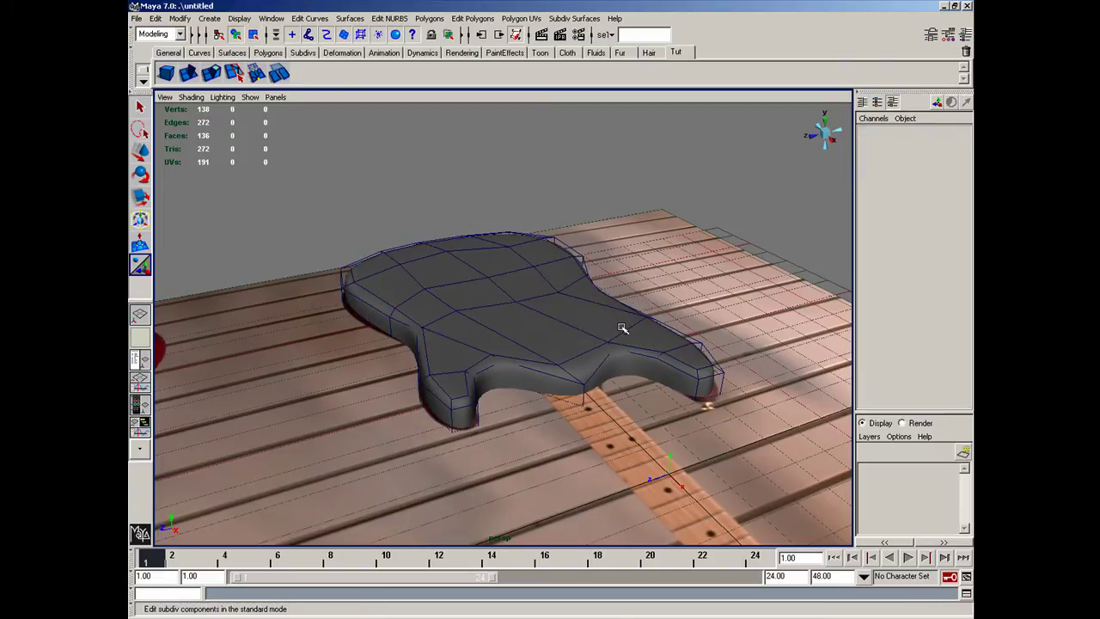
left_click_drag(742, 272, 655, 324, "alt")
key("space")
left_click_drag(655, 324, 620, 324)
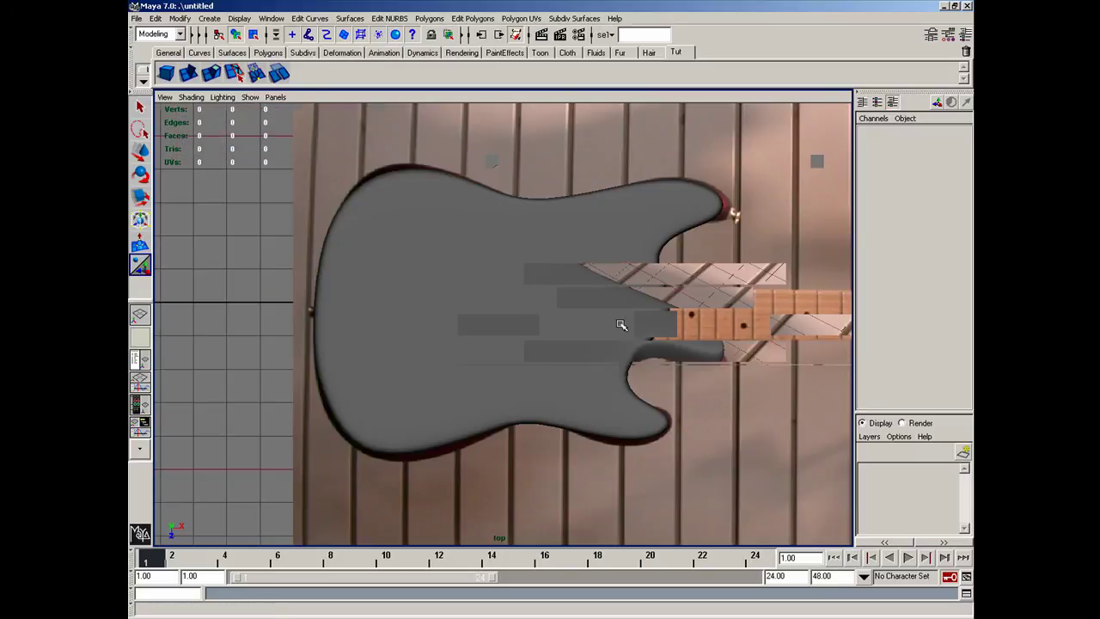
Step: Return to the polygon cage's vertices, move the upper horn's tip vertices out to the horn's end, and adjust their scale
right_click_drag(658, 226, 725, 211)
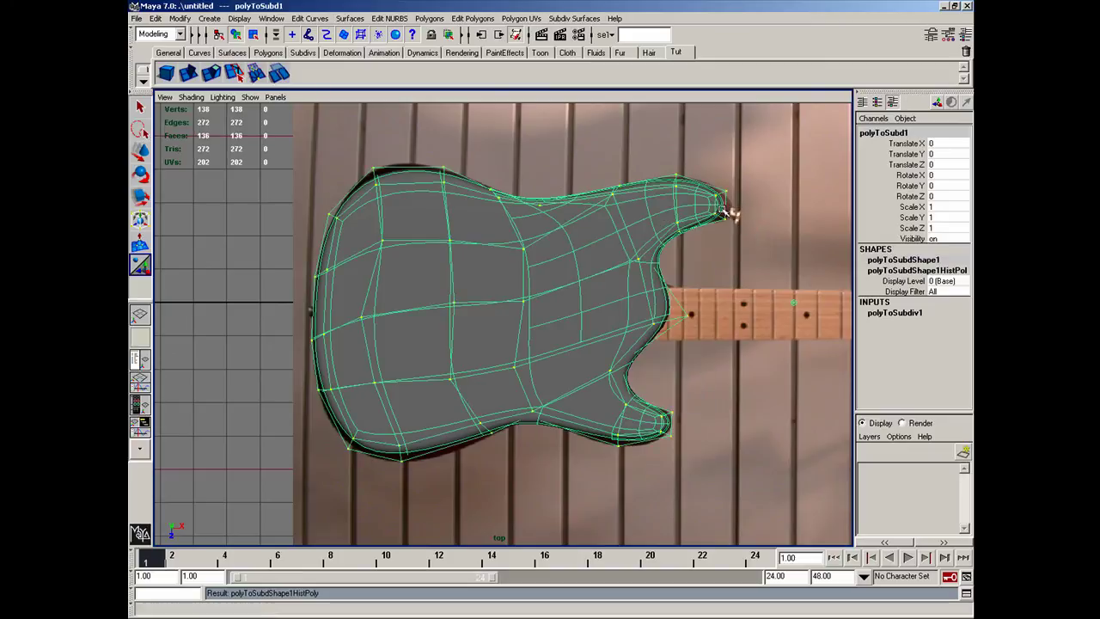
left_click_drag(703, 176, 733, 186)
key("w")
key("r")
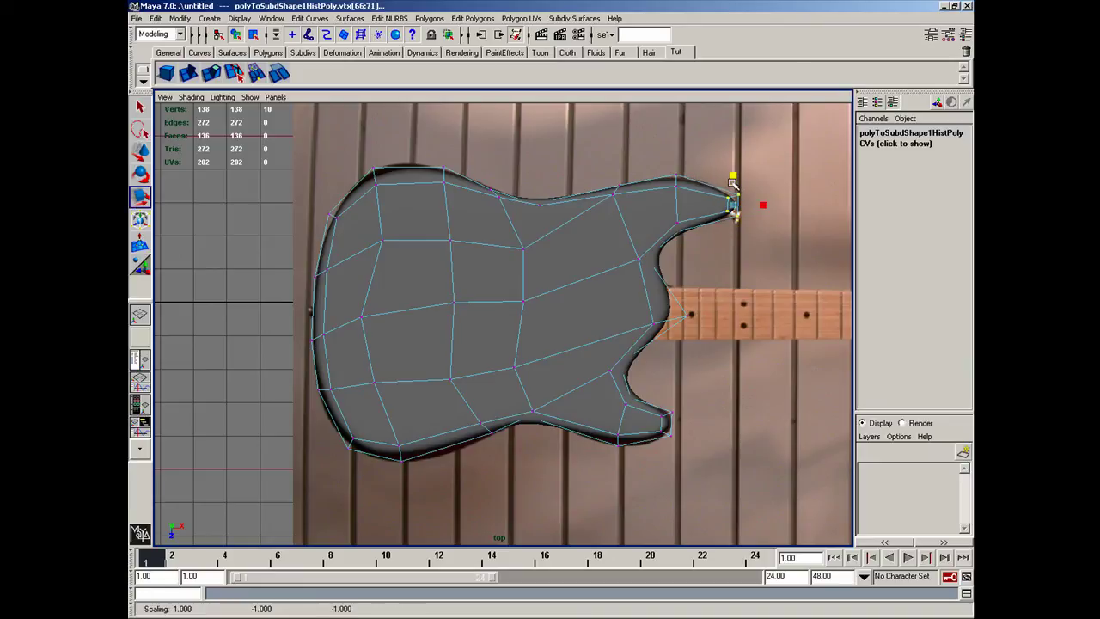
Step: Move the two vertex groups on the body's upper tail-side curve outward to the reference outline
left_click_drag(366, 141, 388, 189)
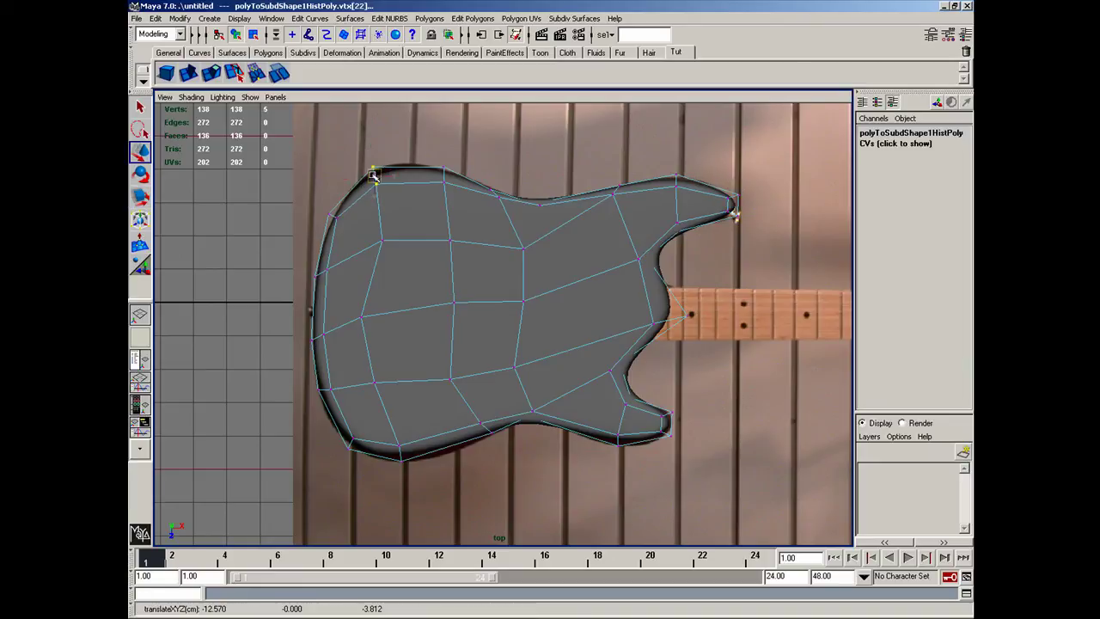
key("w")
left_click_drag(435, 161, 445, 184)
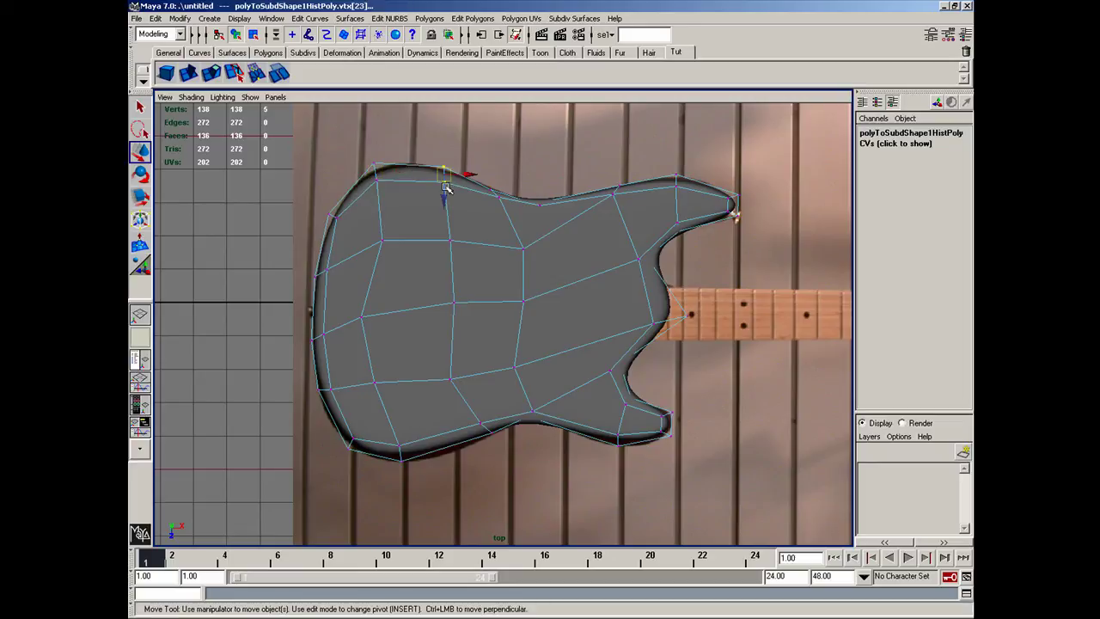
Step: Adjust the edge vertex groups along the body's lower curve and tail end to follow the reference outline
left_click_drag(471, 423, 491, 442)
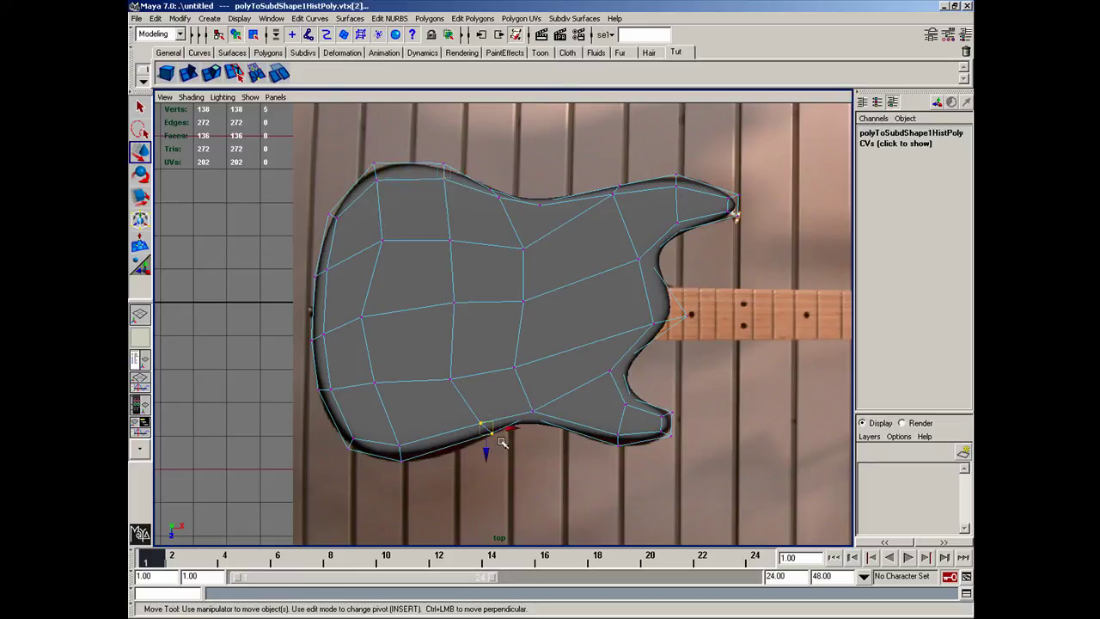
left_click_drag(372, 437, 414, 470)
left_click_drag(402, 454, 411, 457)
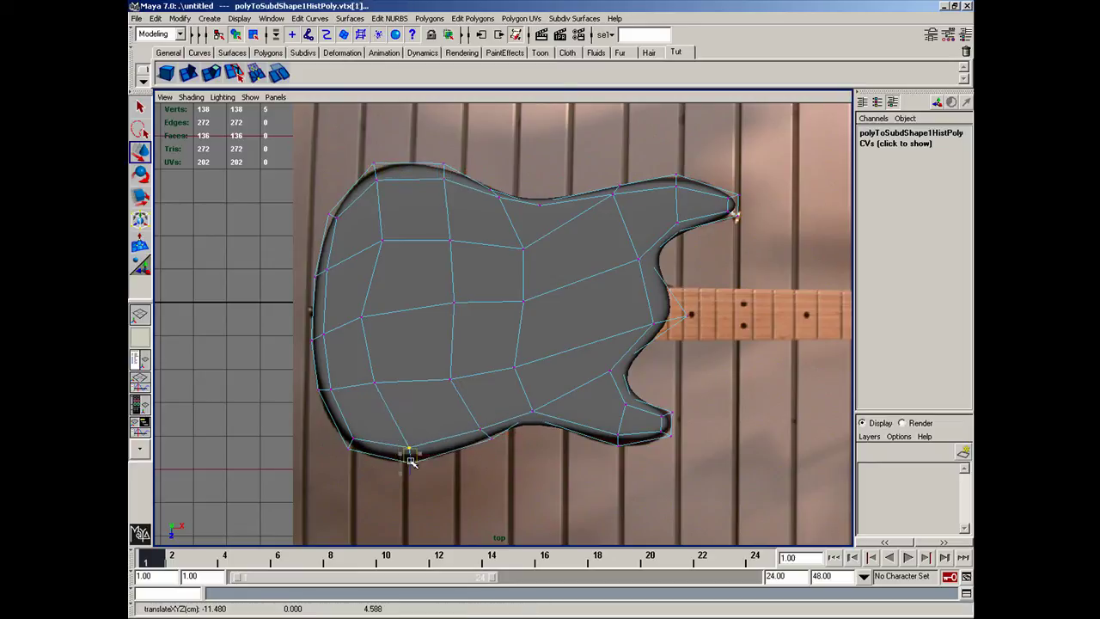
left_click_drag(335, 431, 357, 446)
left_click_drag(310, 384, 346, 390)
left_click_drag(306, 265, 336, 281)
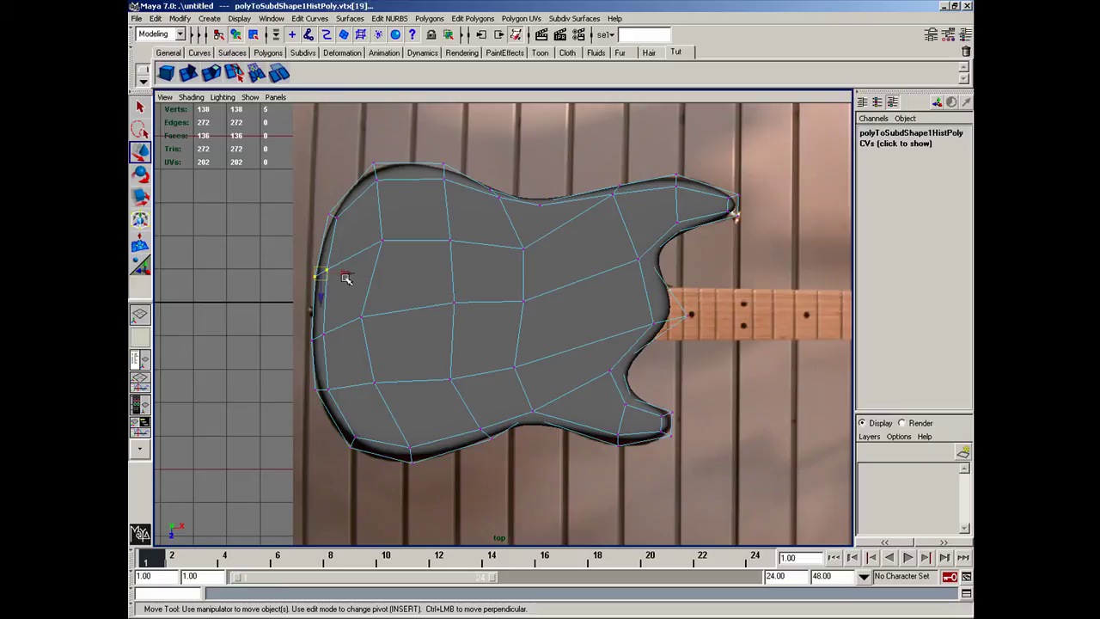